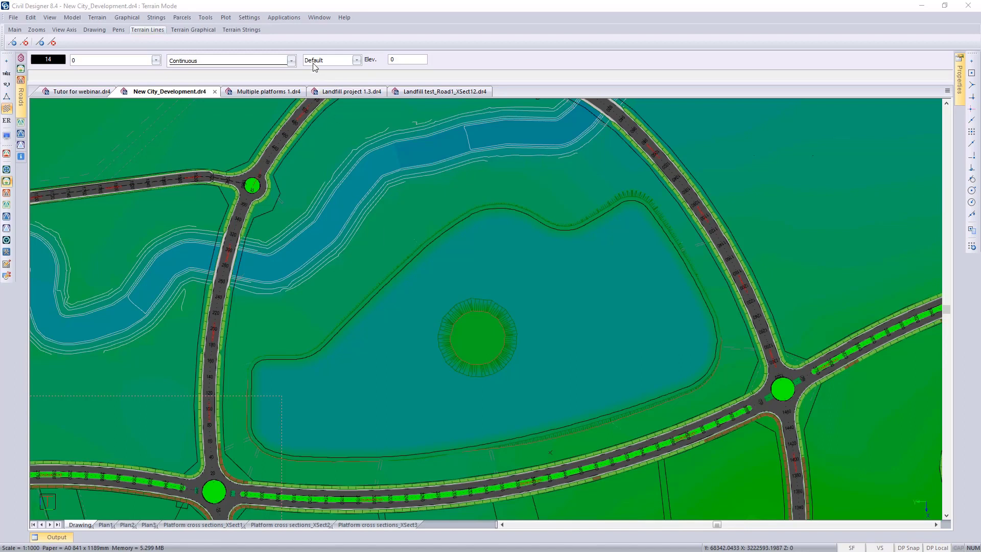
- Switch Civil Designer from Terrain mode to Roads mode and bring up the File menu
left_click(285, 18)
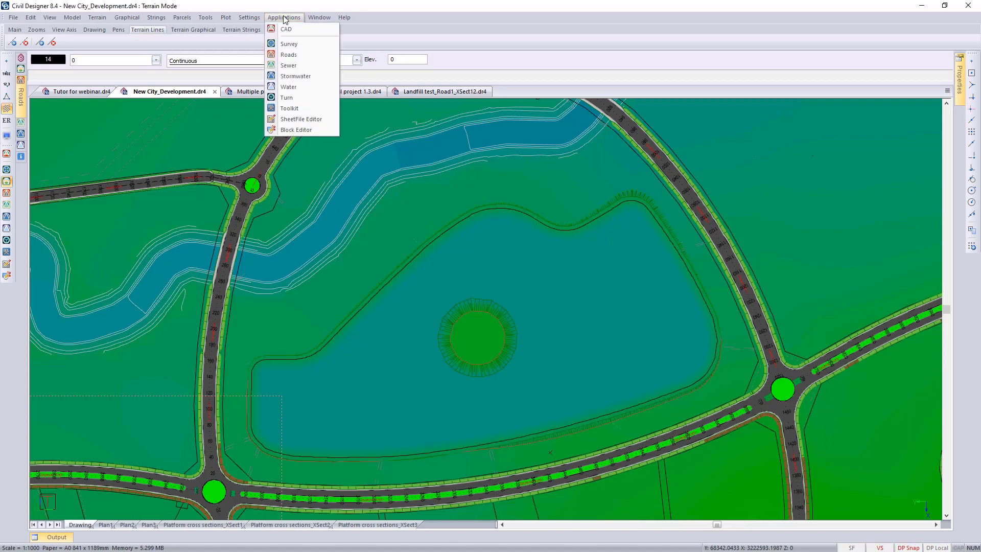
left_click(294, 56)
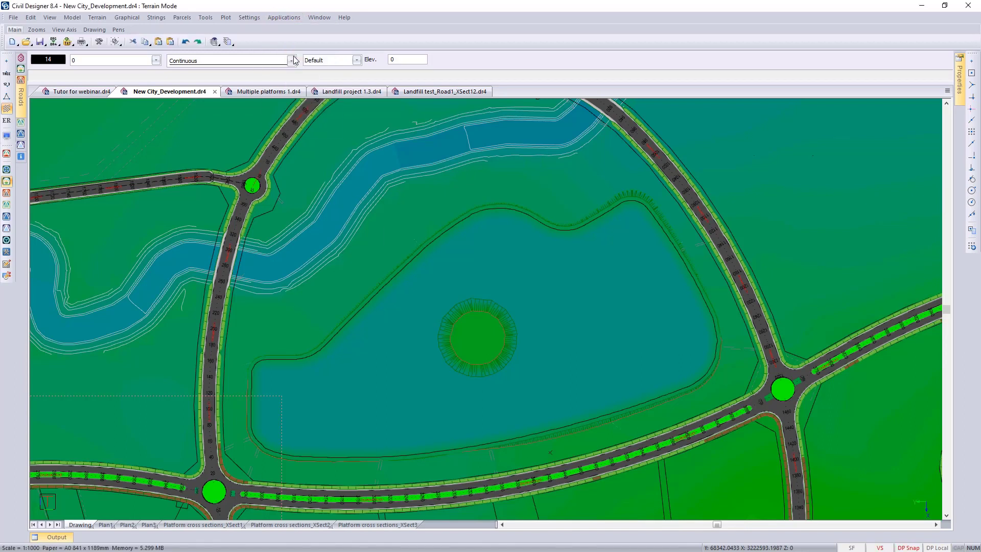
left_click(14, 18)
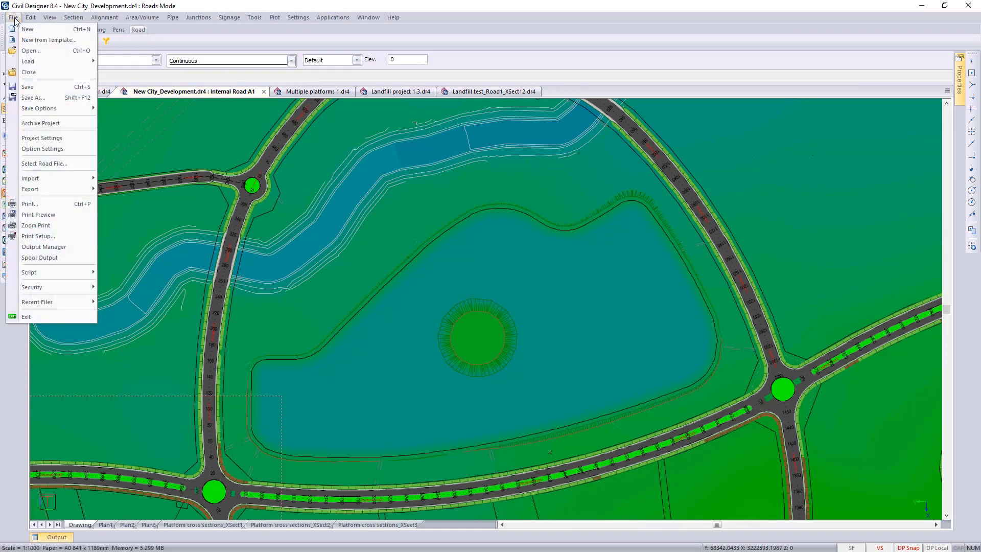
- Add road 'Terrain long section' with Natural Ground base and Water surface design layers, and make it active
left_click(53, 163)
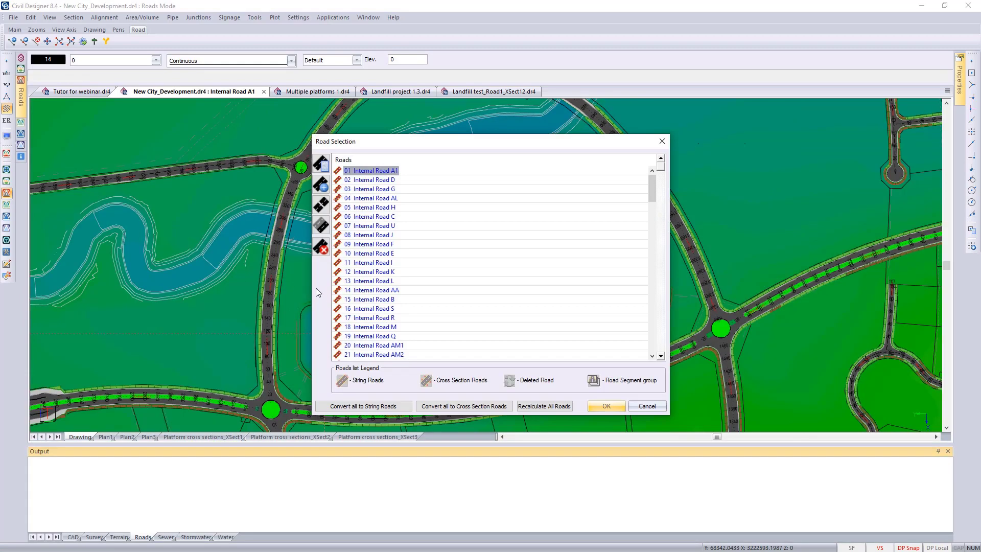
left_click(322, 184)
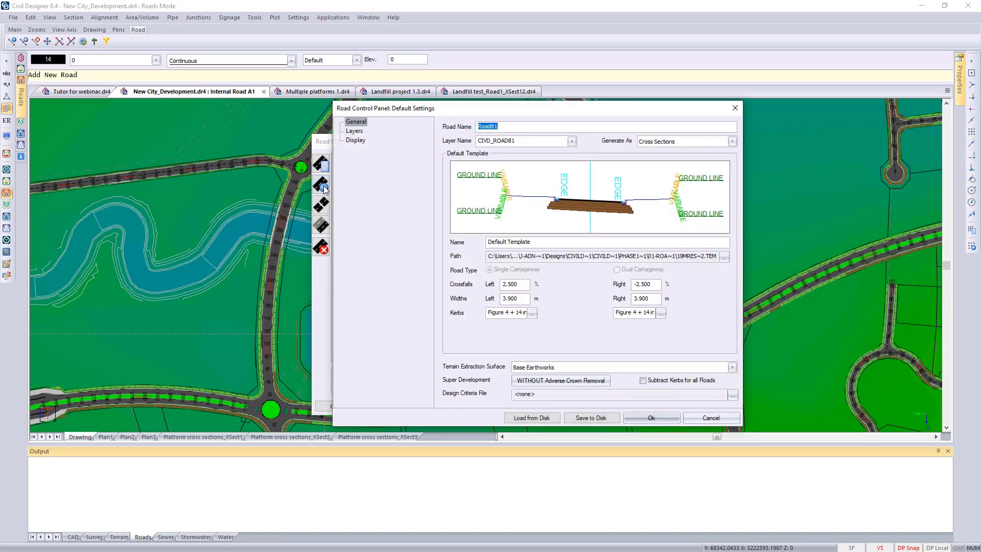
type("Terrain long section")
left_click(352, 131)
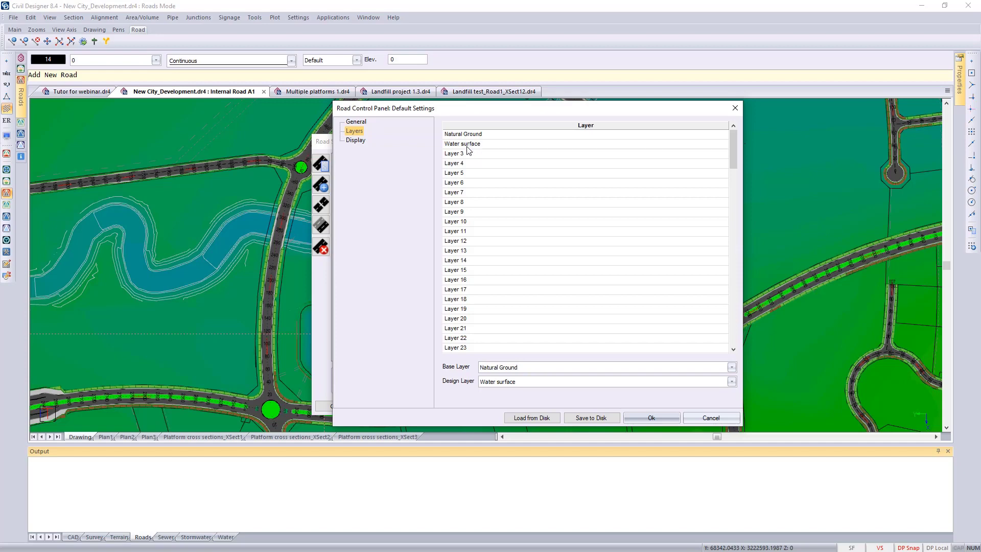
left_click(647, 419)
left_click(607, 406)
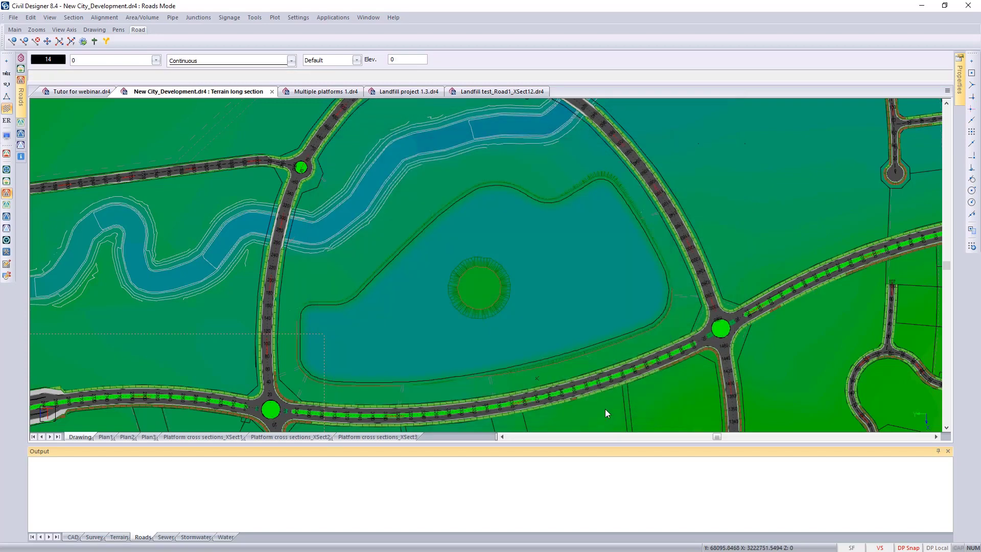
- Auto-hide the Output panel and start Graphical Insert for the horizontal alignment
left_click(939, 451)
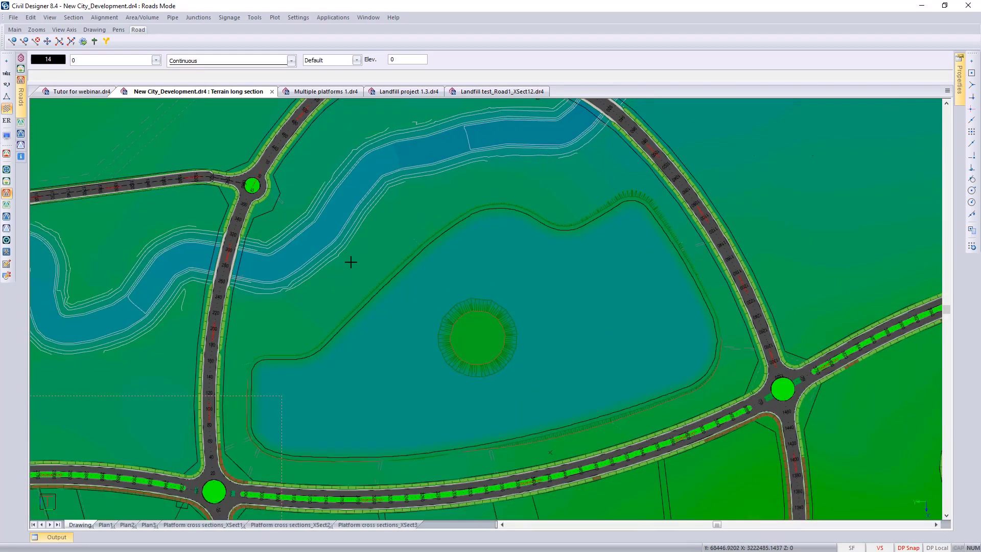
left_click(104, 17)
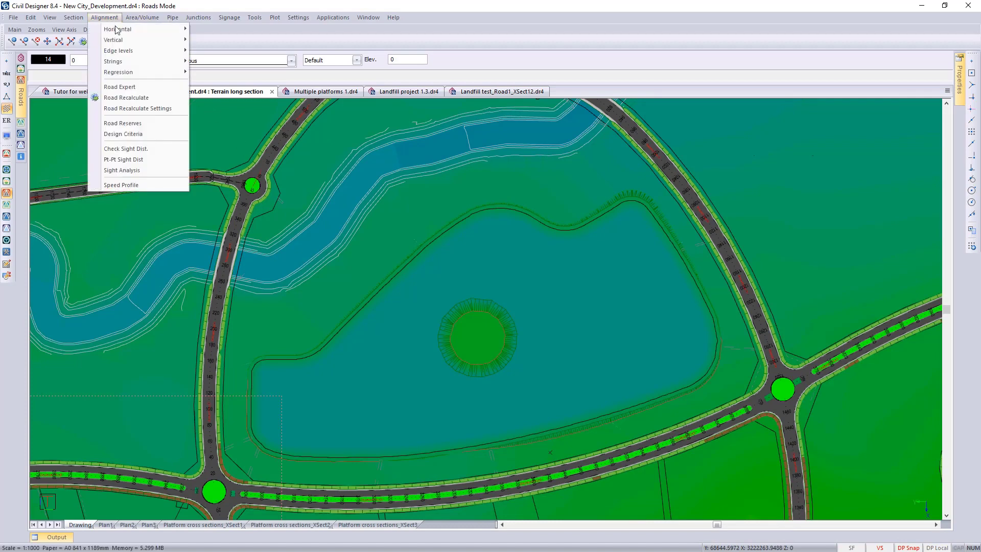
mouse_move(120, 29)
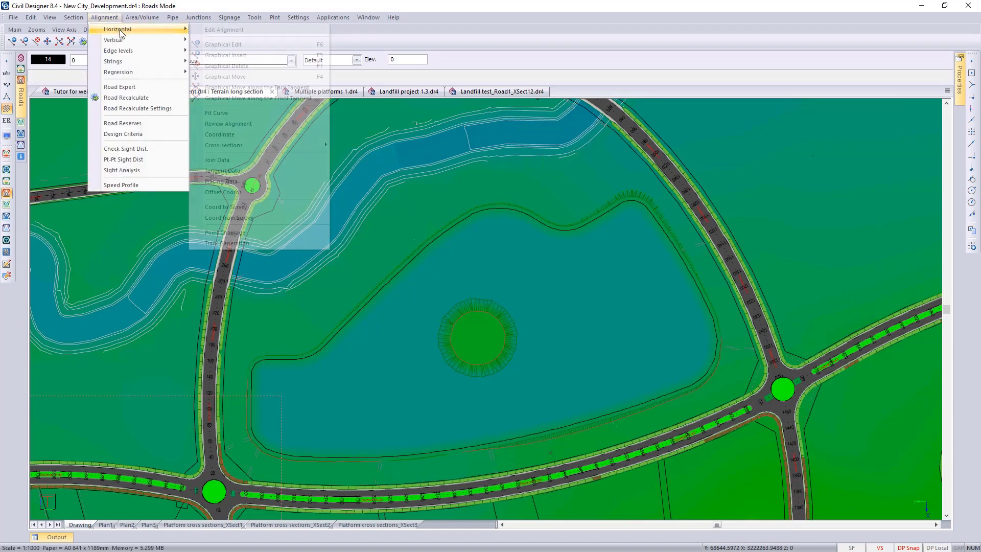
left_click(241, 56)
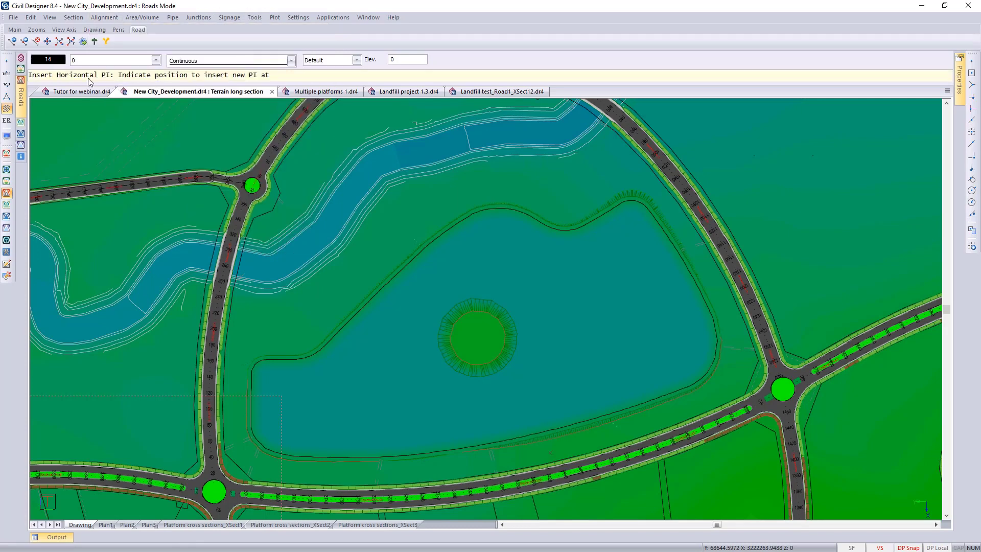
- Place the Start point north of the canal and the End point by the southern road, then finish
left_click(182, 80)
left_click(550, 452)
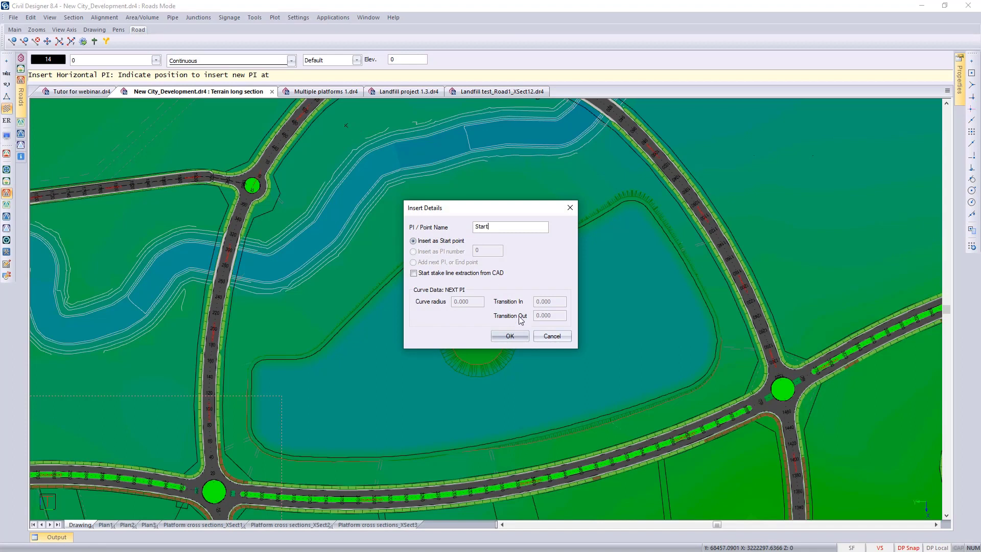
left_click(509, 335)
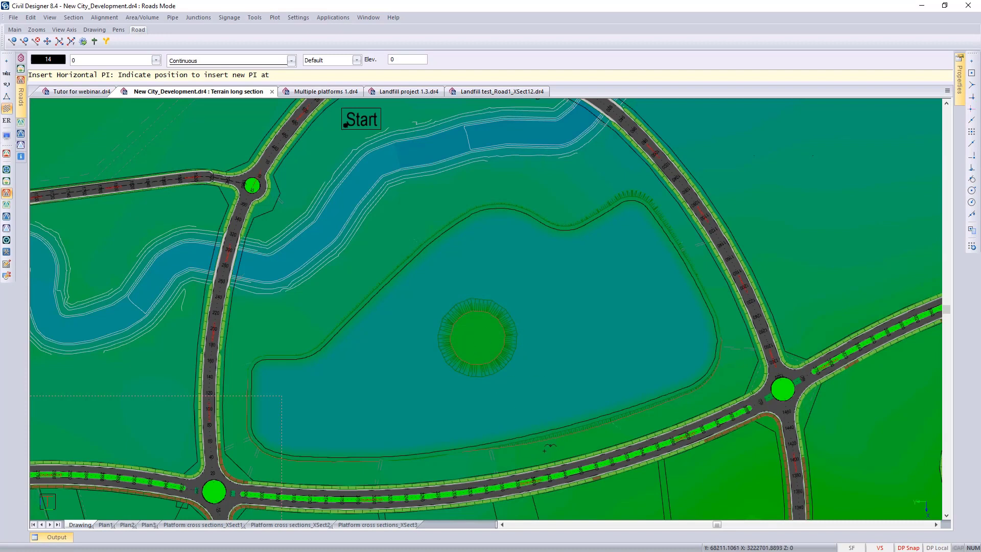
left_click(546, 451)
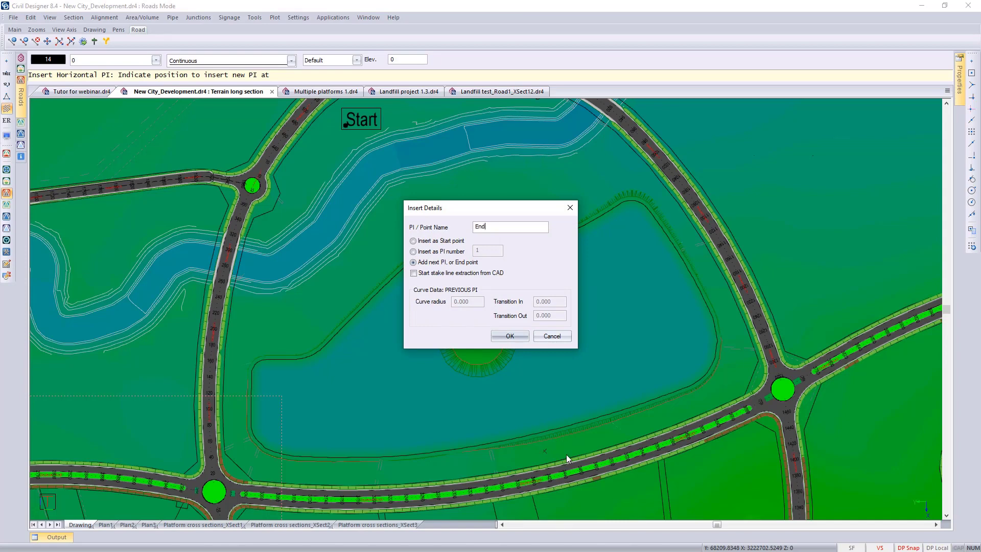
left_click(516, 336)
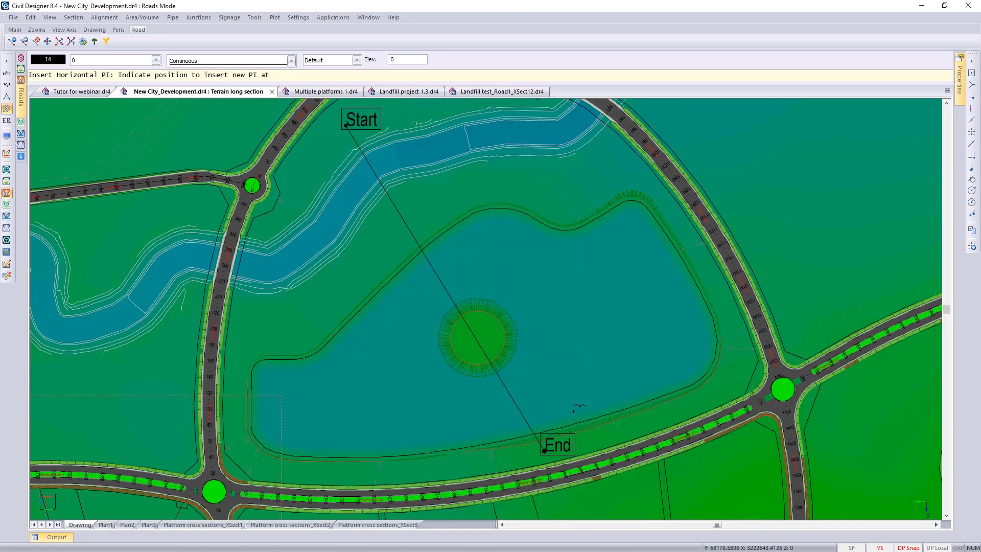
right_click(598, 427)
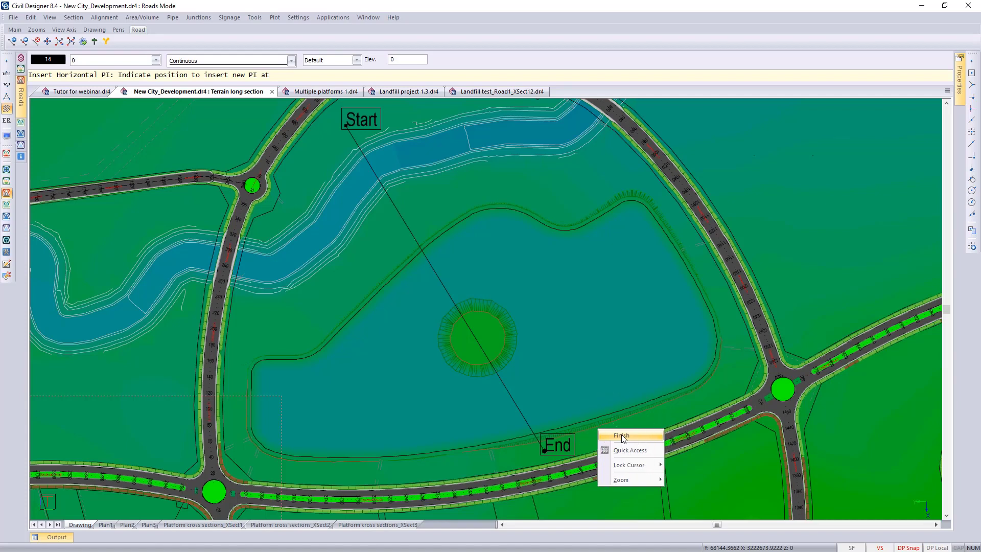
left_click(622, 436)
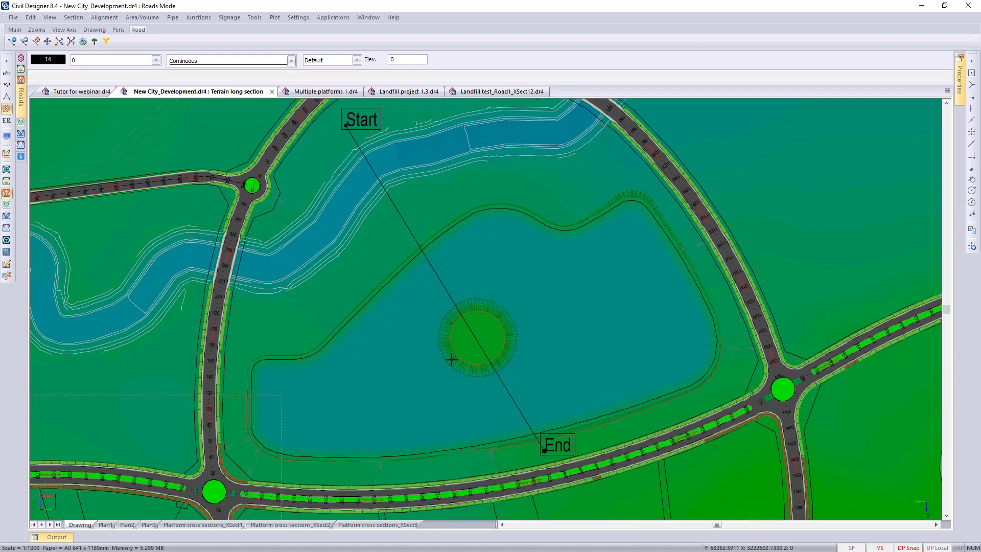
- Coordinate the alignment at a 10 m straights interval from 0 to 474.415, listing output on screen and overwriting
left_click(99, 19)
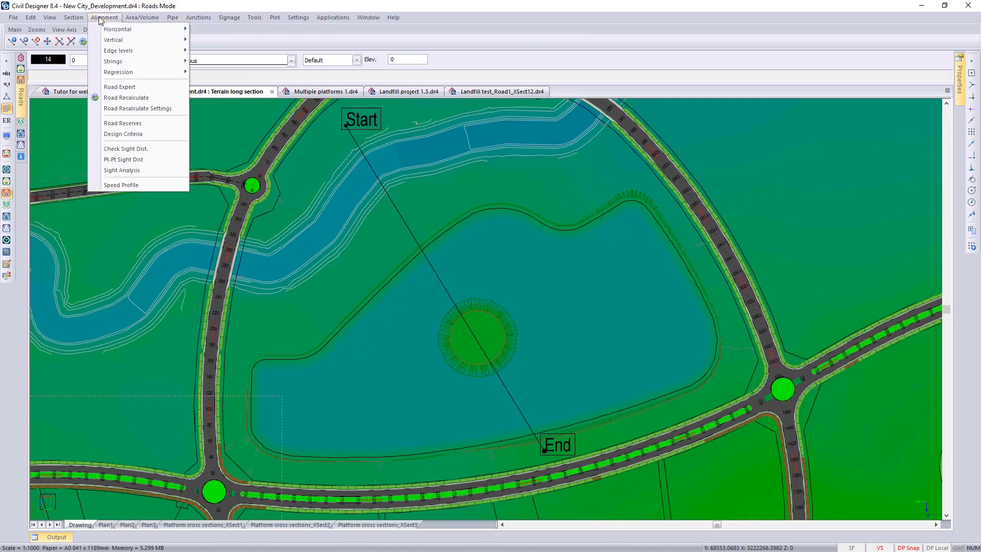
mouse_move(122, 30)
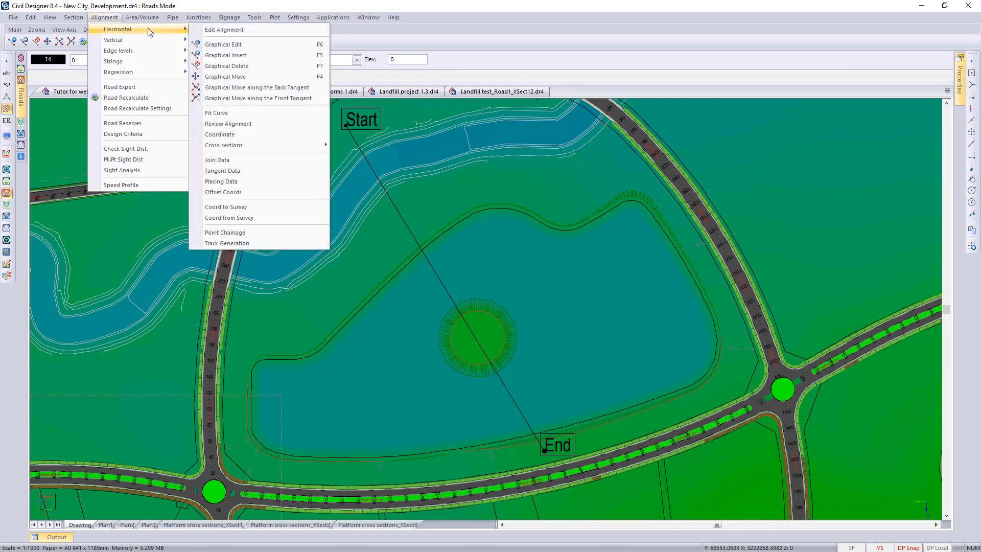
left_click(237, 134)
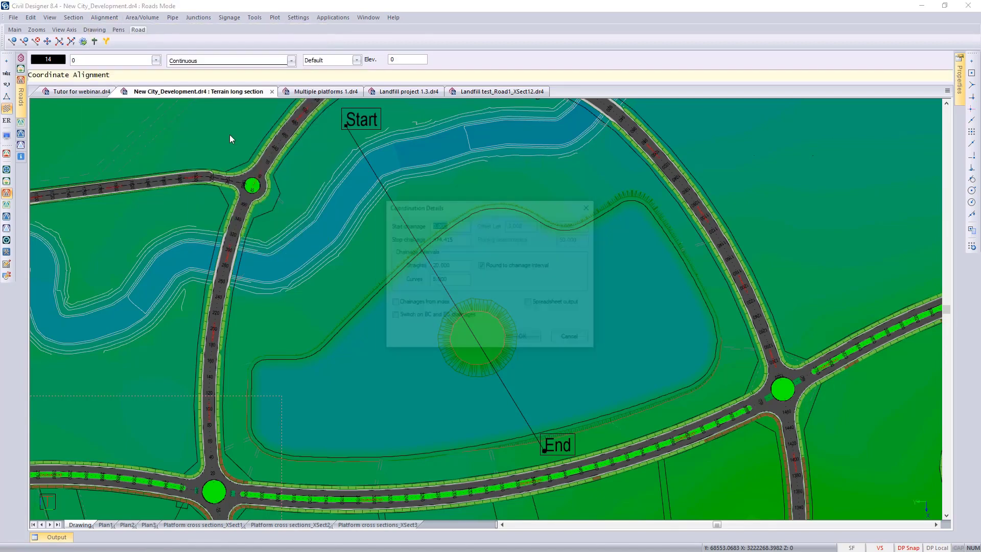
double_click(449, 265)
type("10")
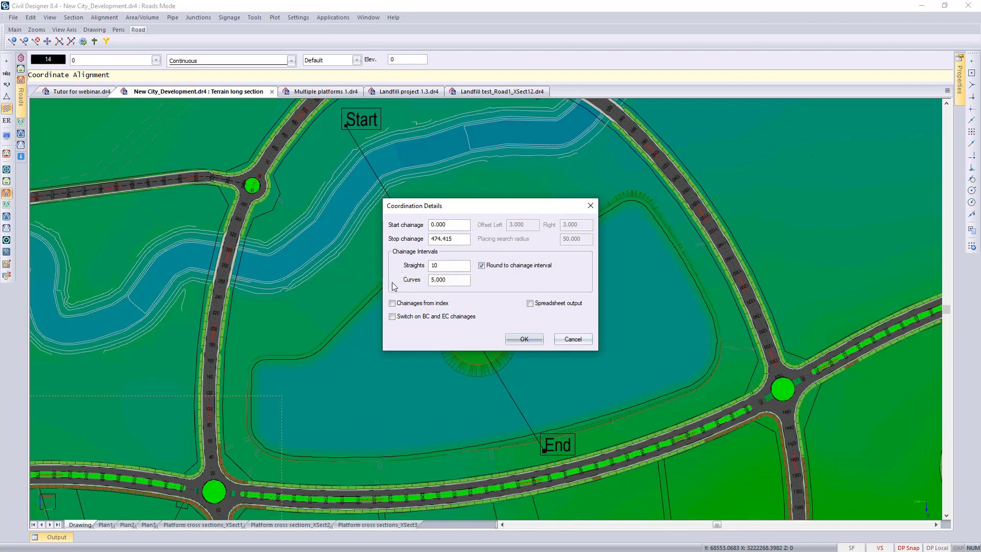
left_click(522, 341)
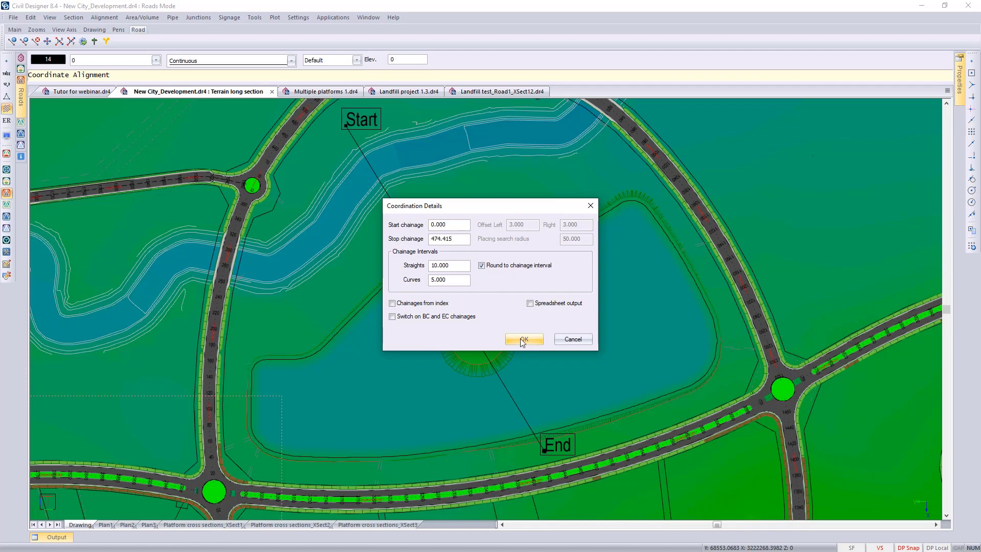
left_click(522, 341)
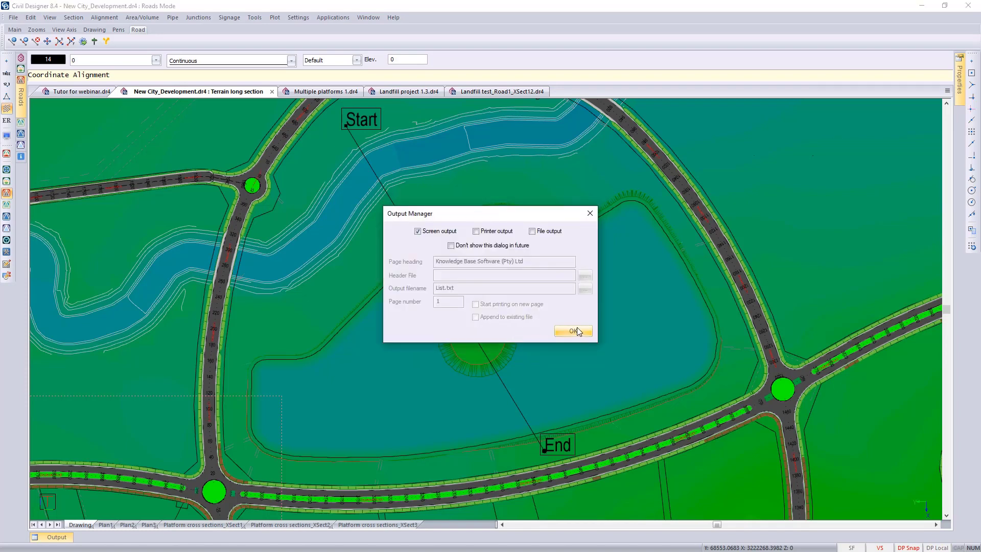
left_click(578, 329)
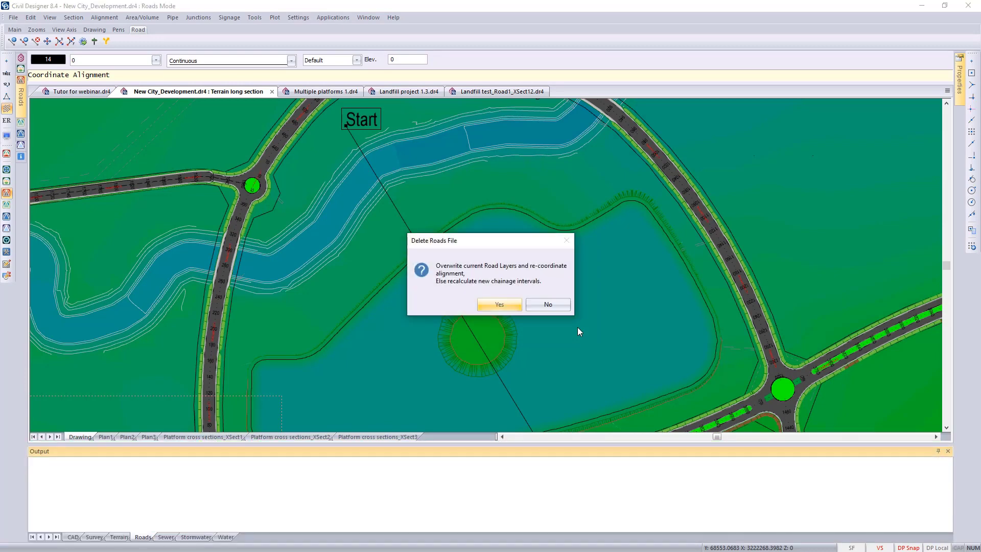
left_click(499, 305)
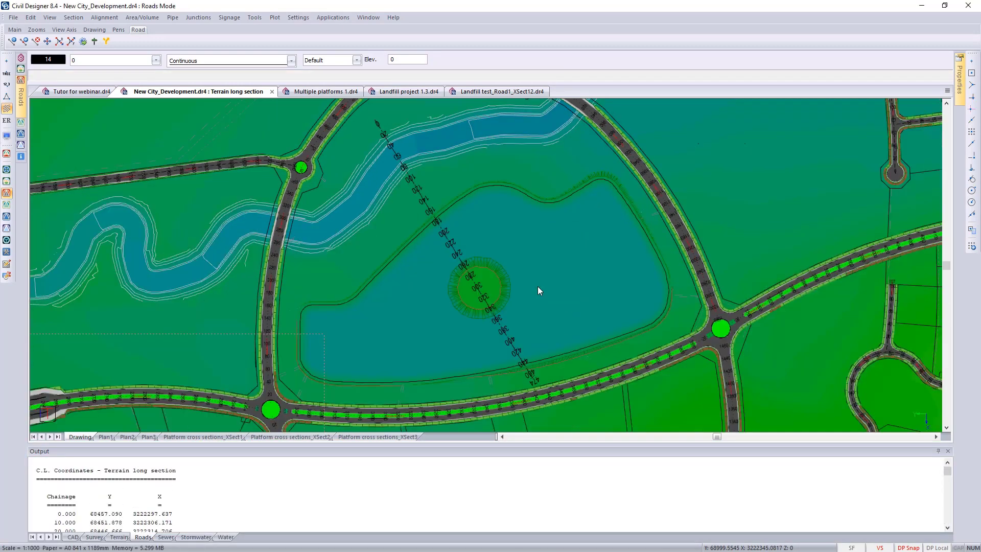
- Apply the Plan Layout road display settings so Terrain long section shows 20 m chainage labels
left_click(7, 135)
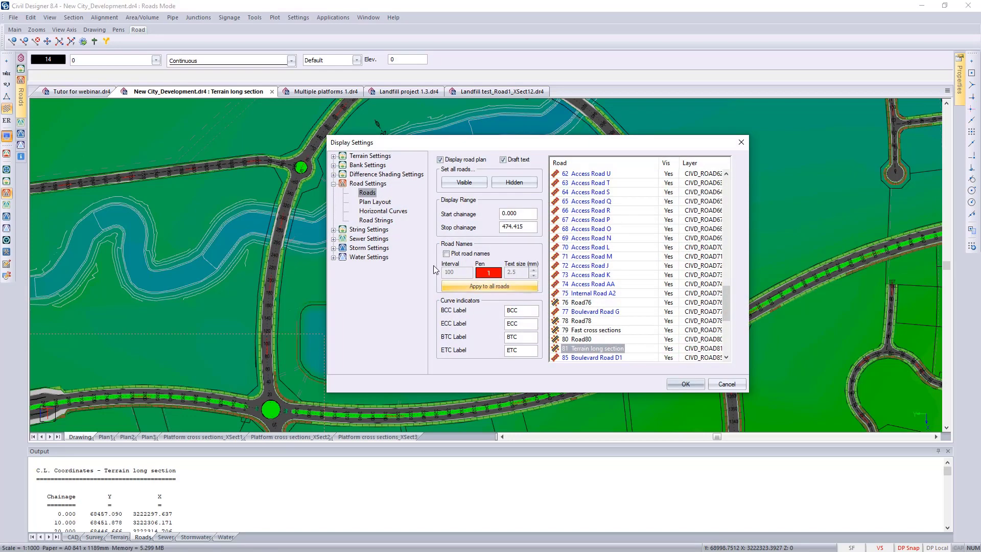
left_click(379, 203)
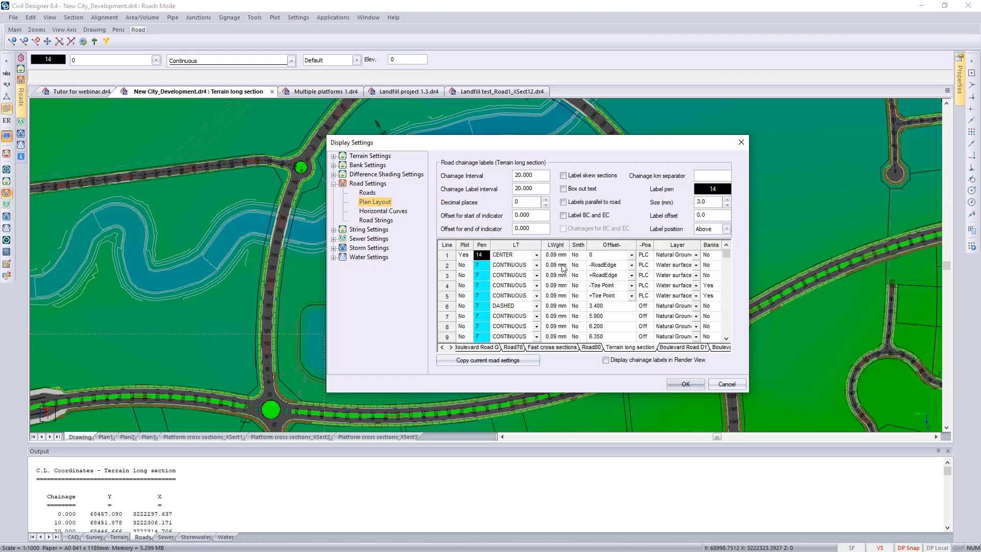
left_click(685, 384)
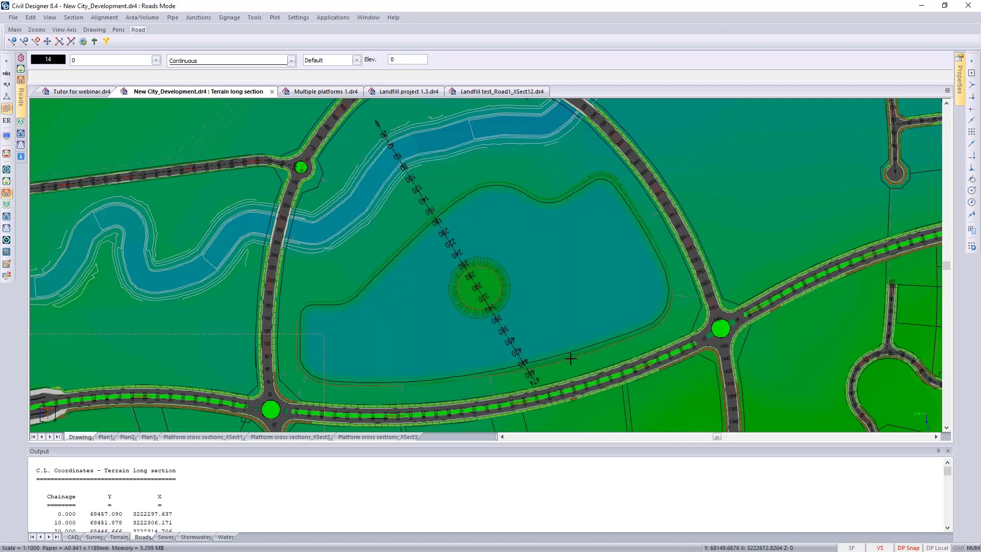
- Return to Terrain mode and start Terrain > Long-section > Extract
left_click(345, 18)
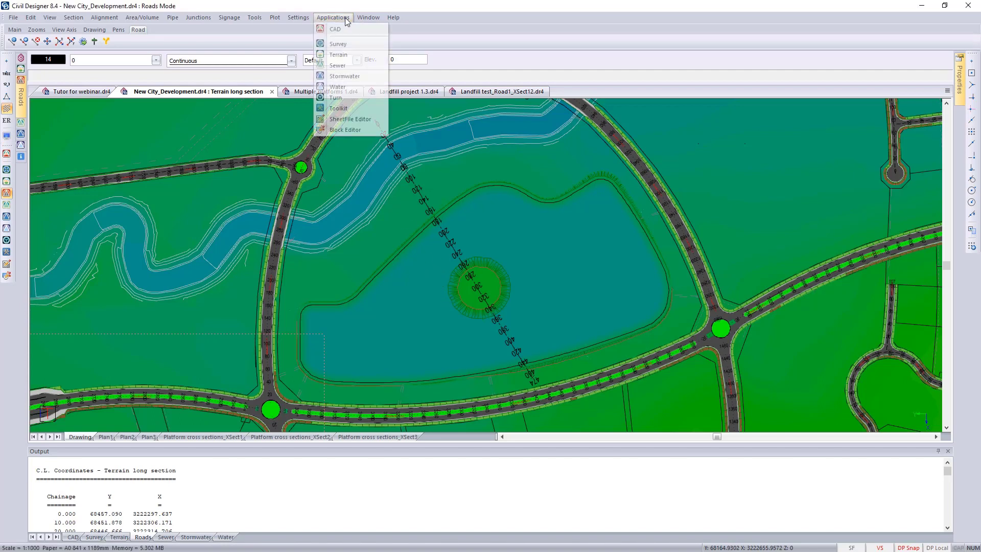
left_click(335, 56)
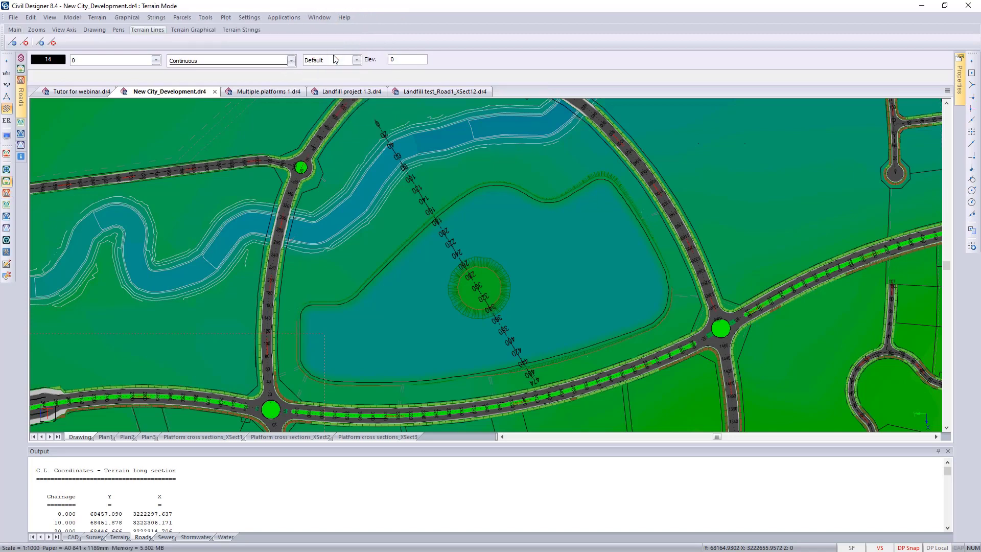
left_click(97, 18)
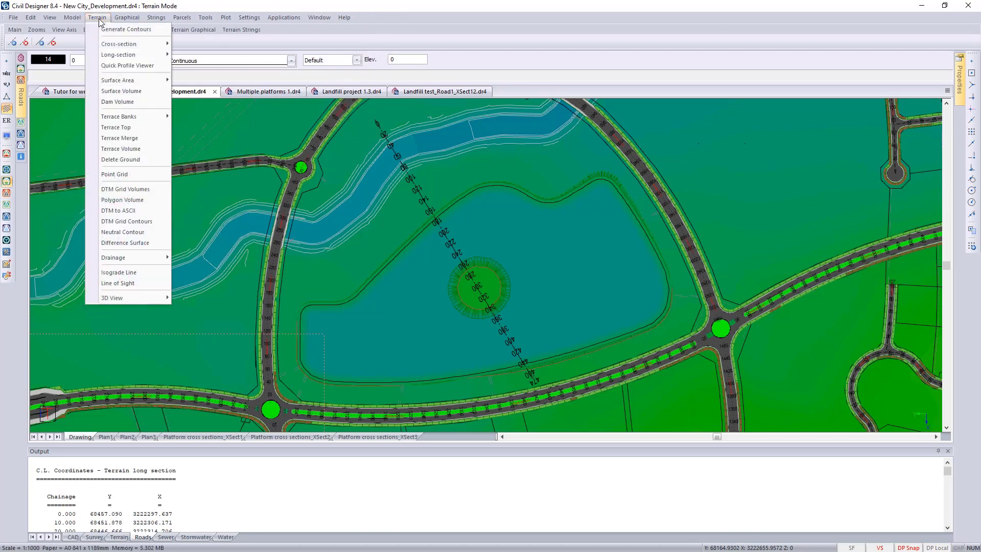
mouse_move(129, 56)
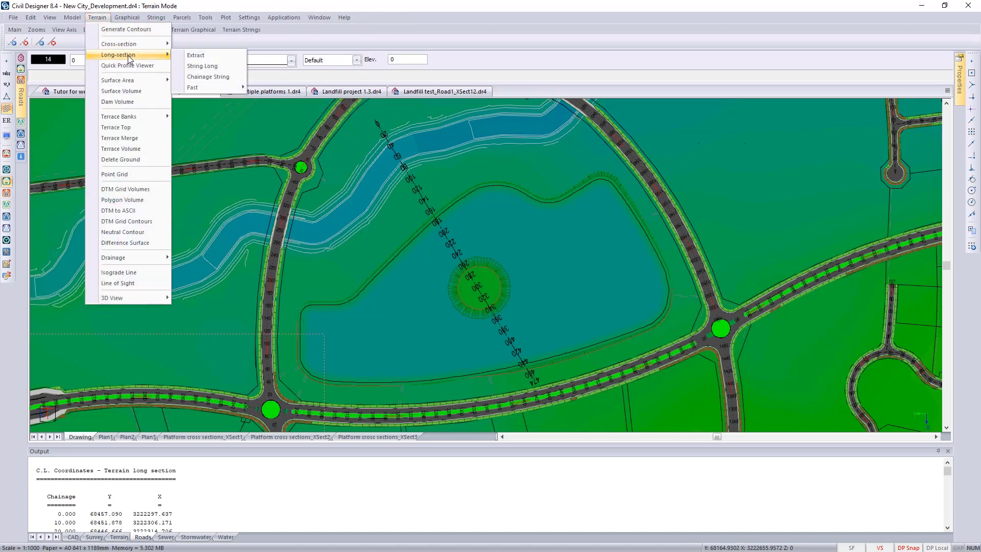
left_click(204, 56)
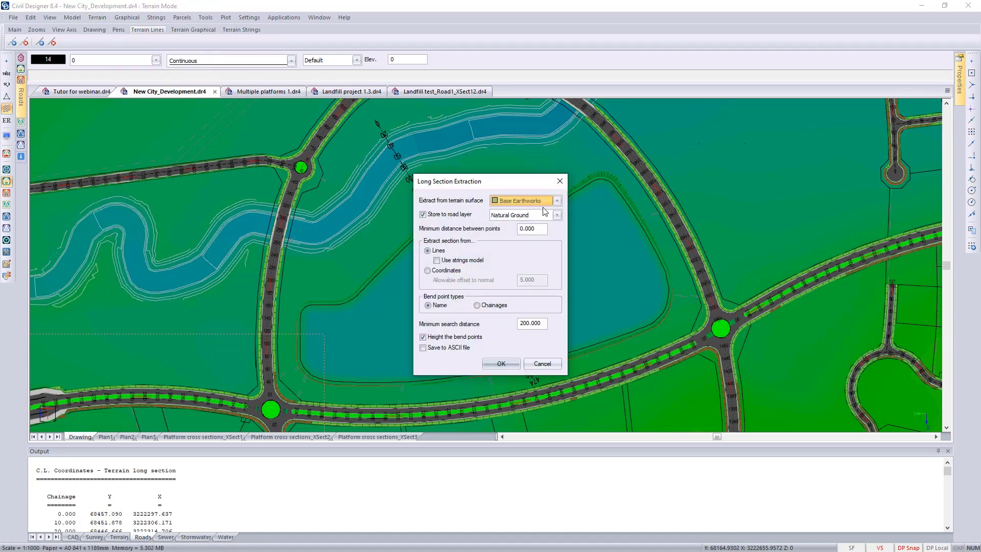
- Extract from 29 Island and ground merged, bend points named by chainage, 0–474.415, overwriting Road 81
left_click(560, 199)
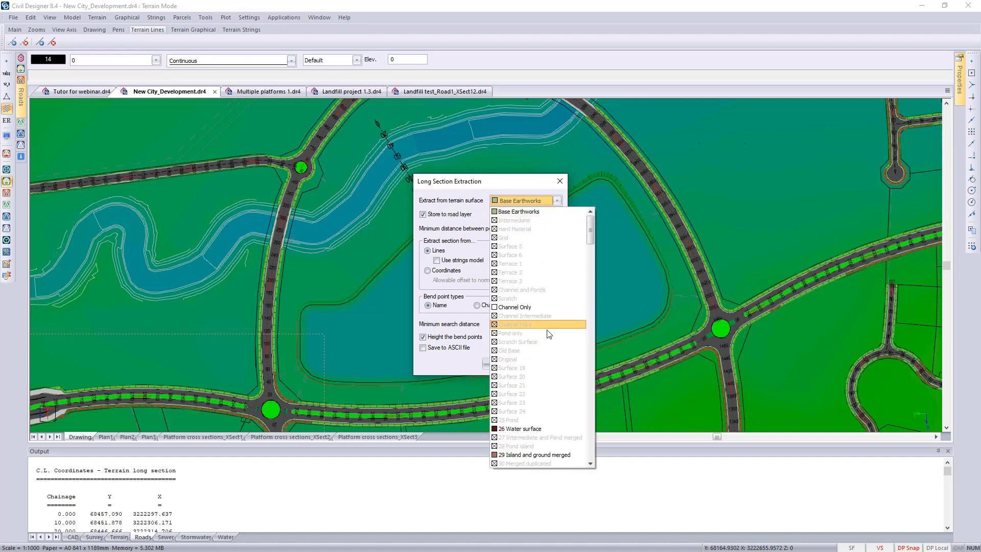
left_click(564, 453)
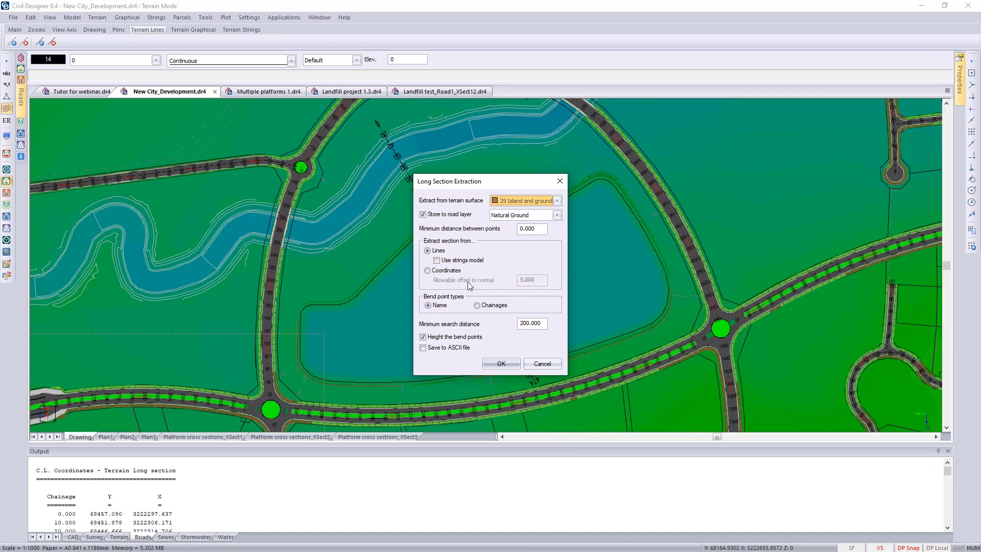
left_click(481, 306)
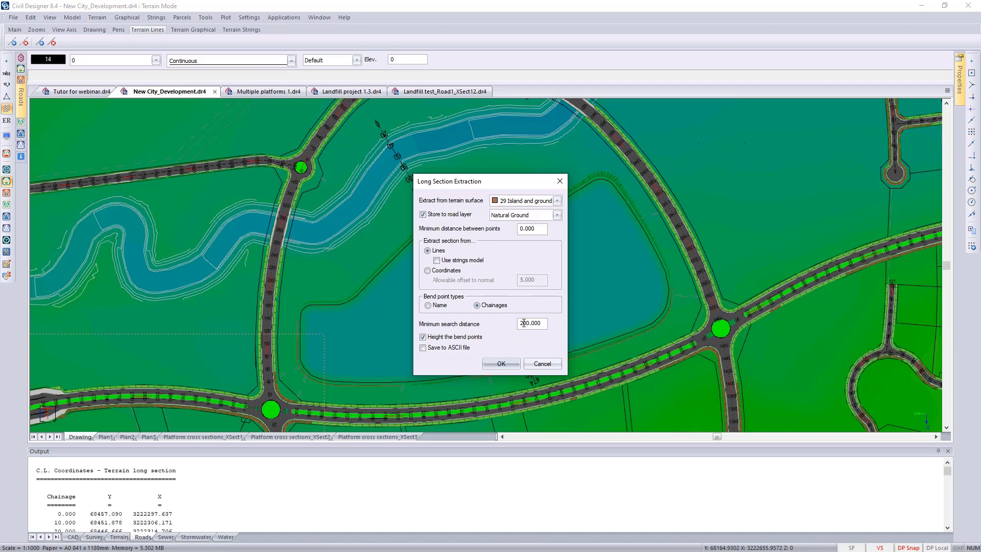
left_click(500, 364)
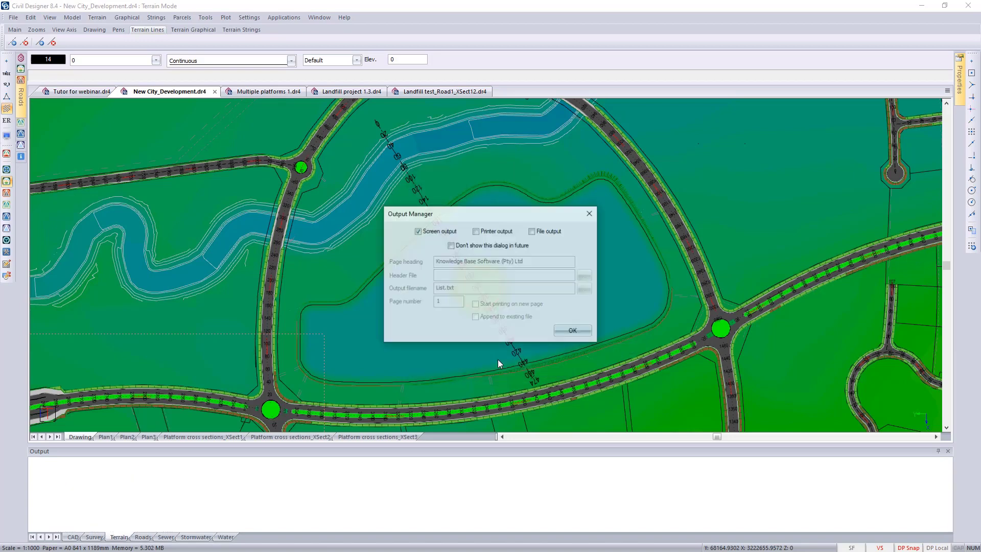
left_click(573, 332)
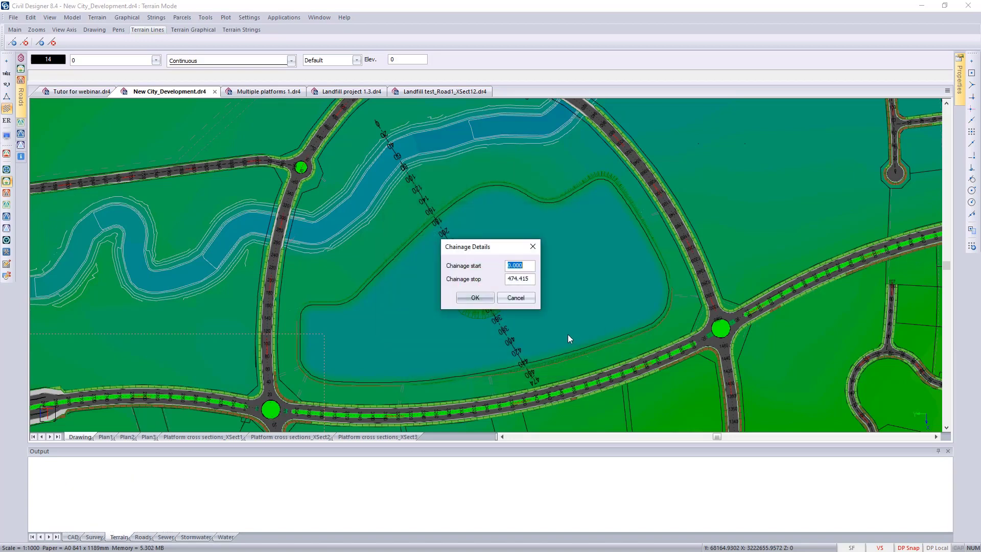
left_click(472, 298)
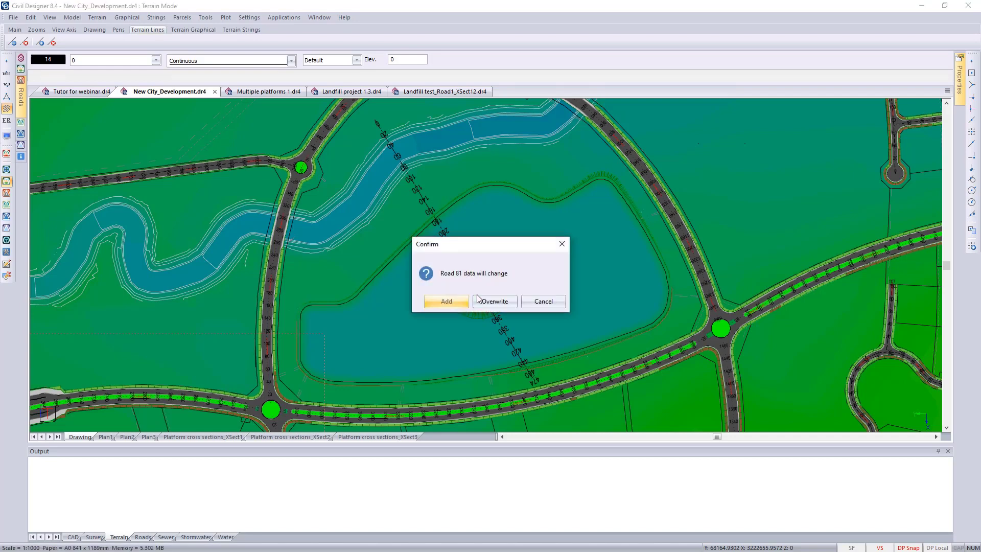
left_click(480, 301)
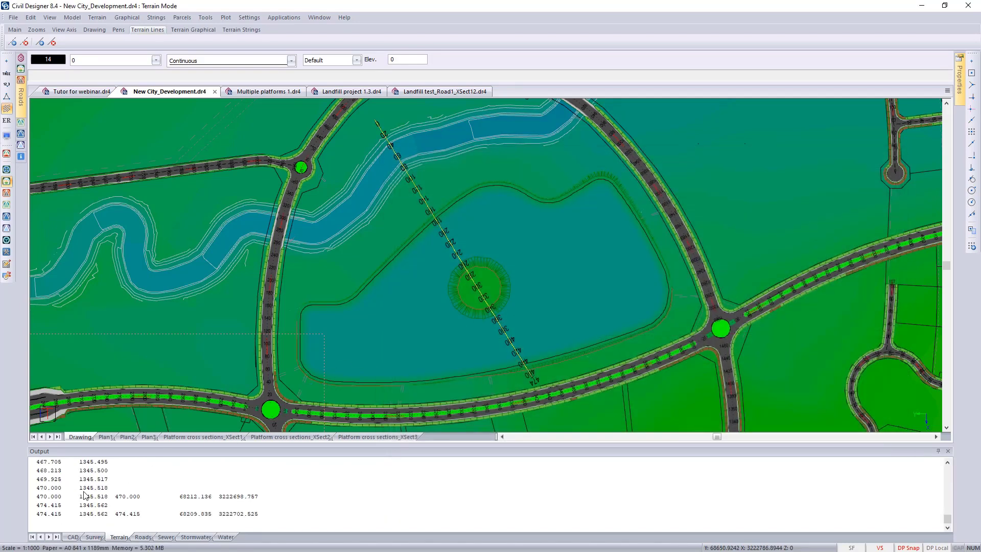
- Scroll through the extracted section levels in Output, then set the Output panel to auto-hide
scroll(86, 496, "up", 3)
scroll(86, 496, "up", 15)
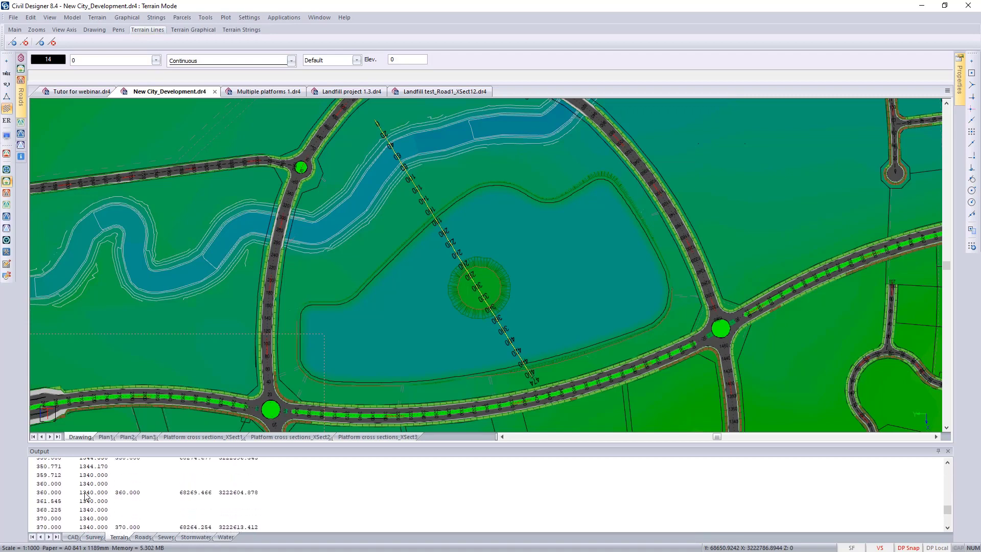
scroll(85, 495, "up", 7)
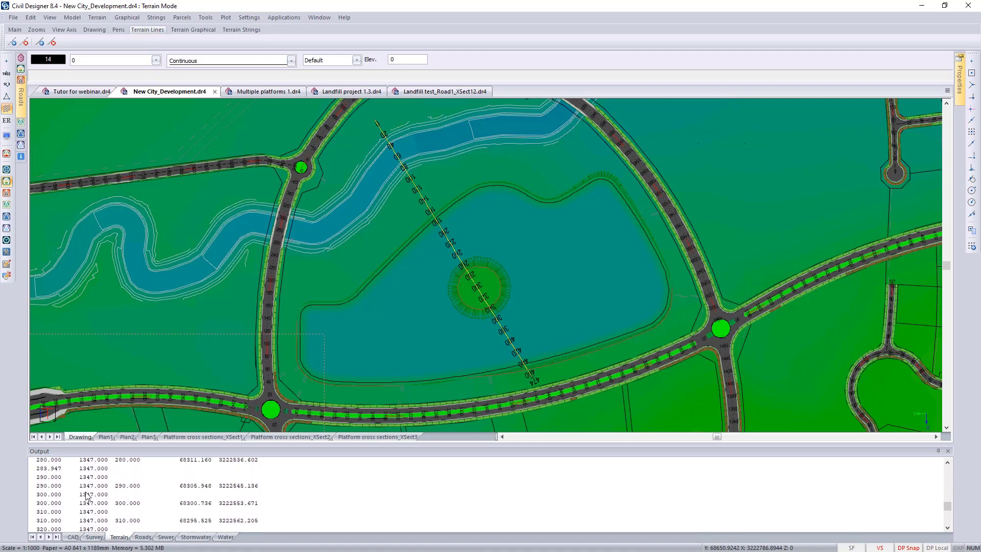
scroll(86, 496, "up", 5)
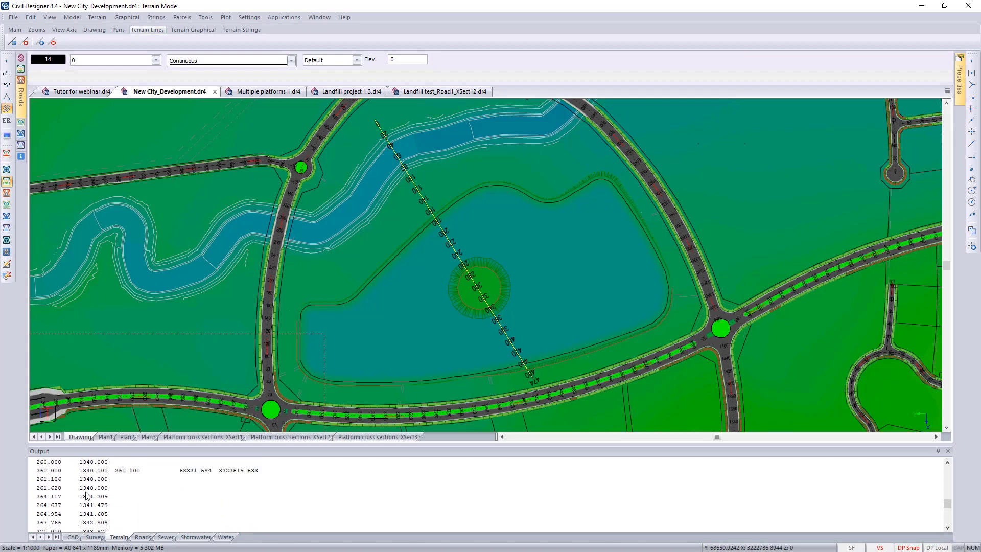
scroll(86, 496, "up", 2)
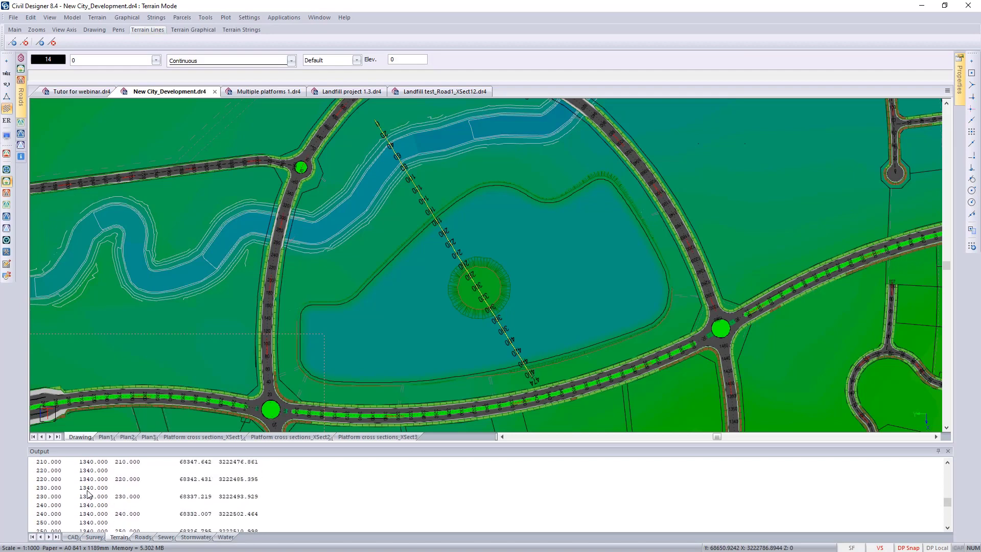
scroll(88, 494, "down", 5)
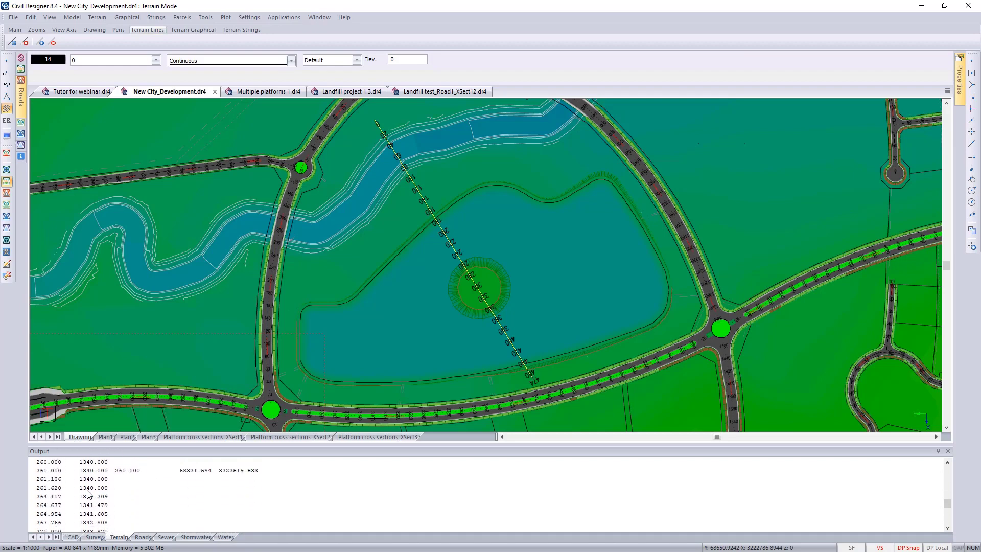
scroll(89, 494, "up", 1)
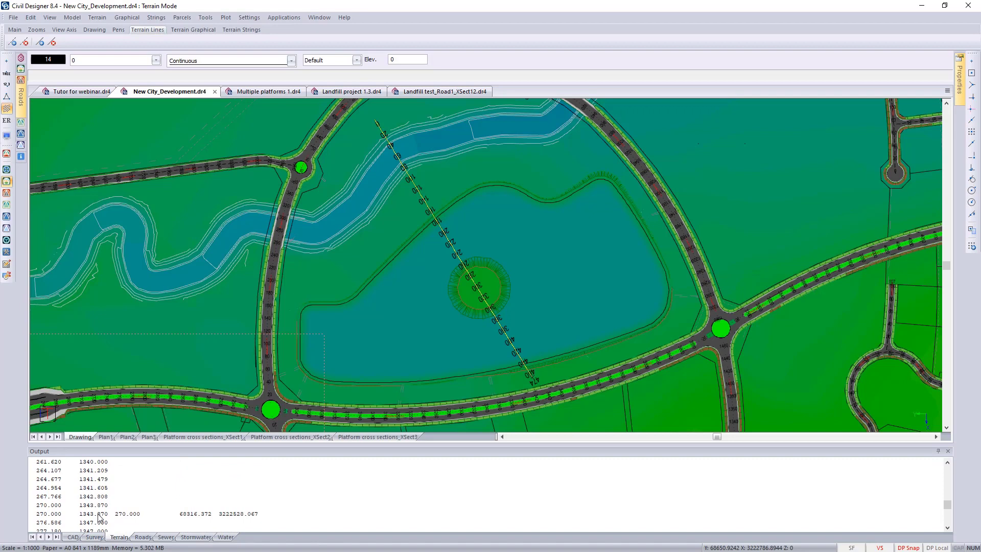
scroll(99, 518, "down", 1)
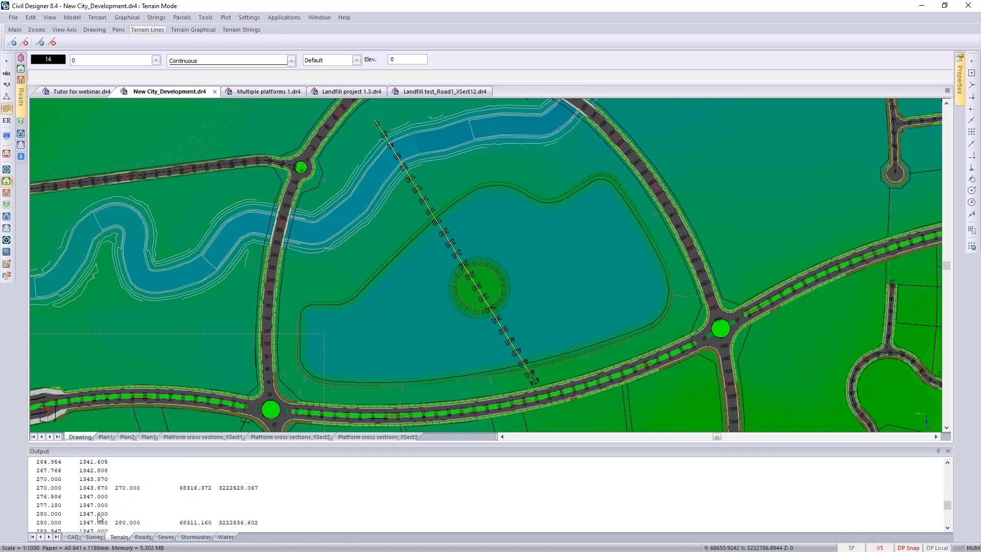
scroll(100, 518, "down", 1)
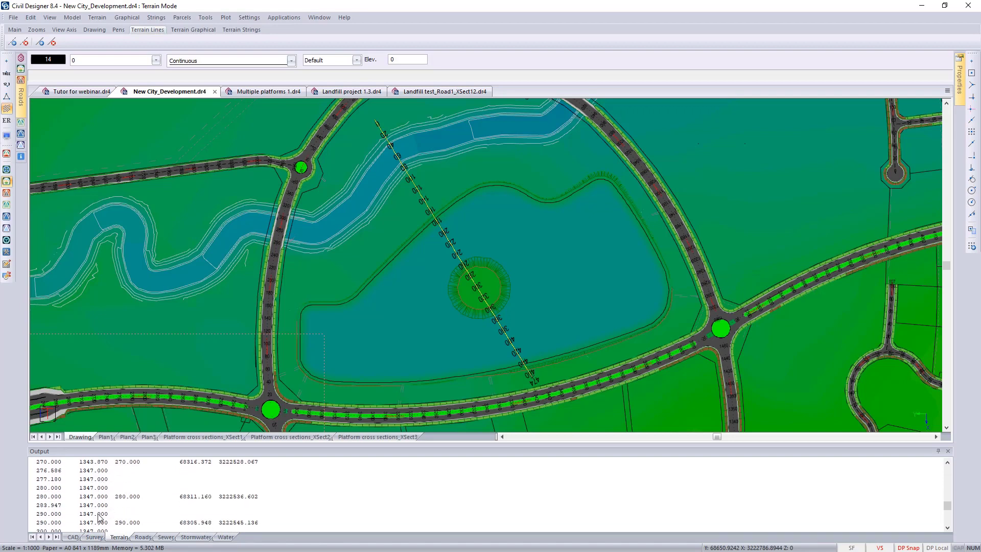
scroll(100, 518, "down", 8)
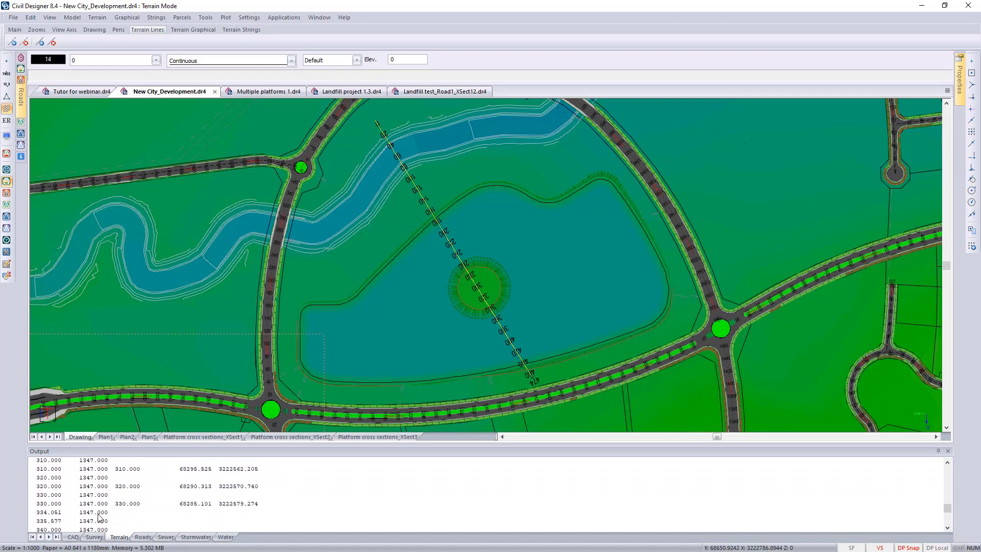
scroll(100, 518, "down", 1)
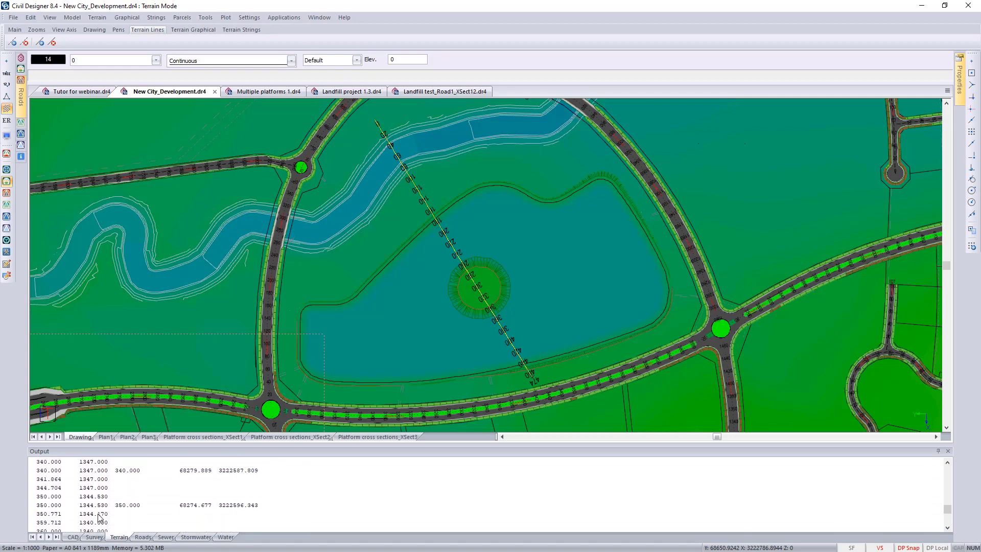
scroll(100, 517, "down", 1)
scroll(100, 518, "up", 1)
left_click(938, 451)
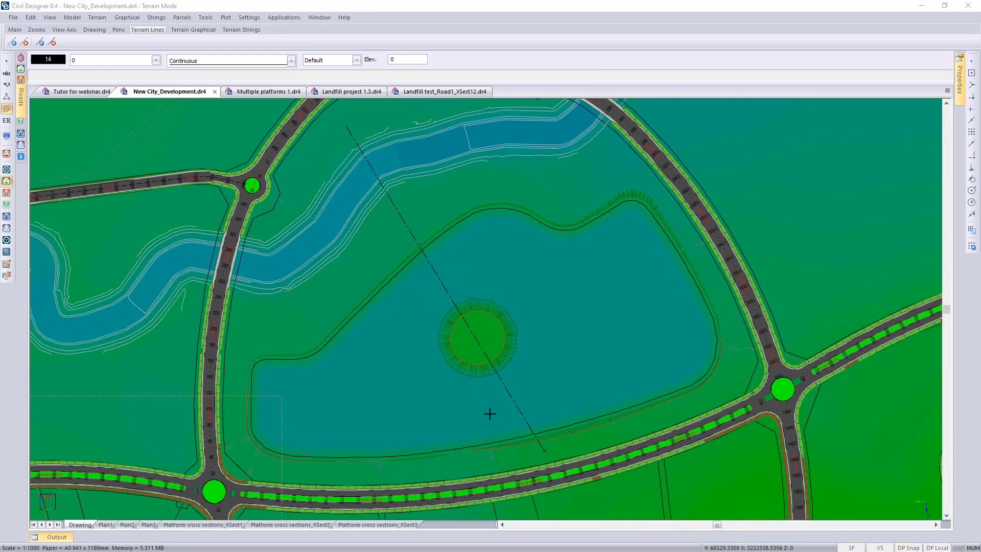
- Switch to the SheetFile Editor and load Single Carriageway Longsection.sht
left_click(283, 21)
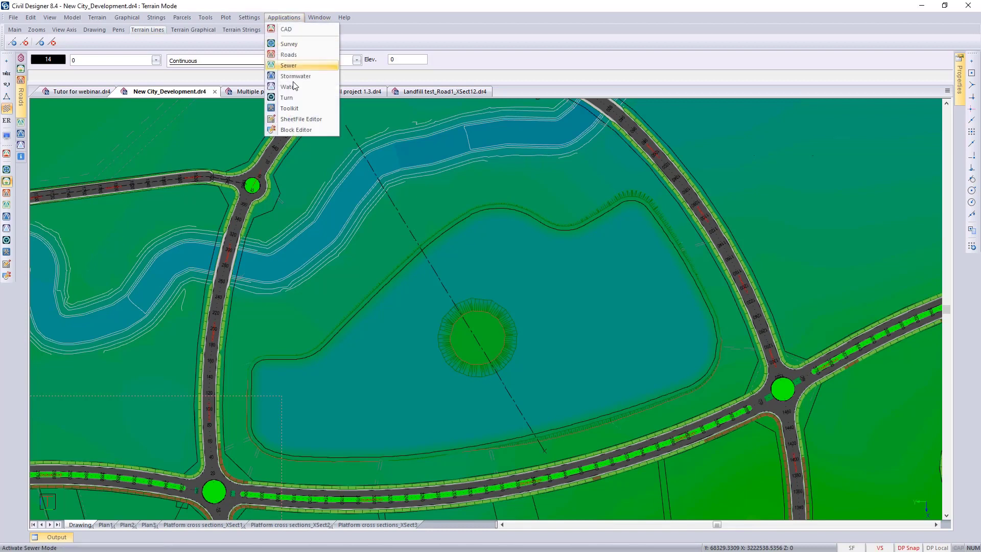
left_click(309, 121)
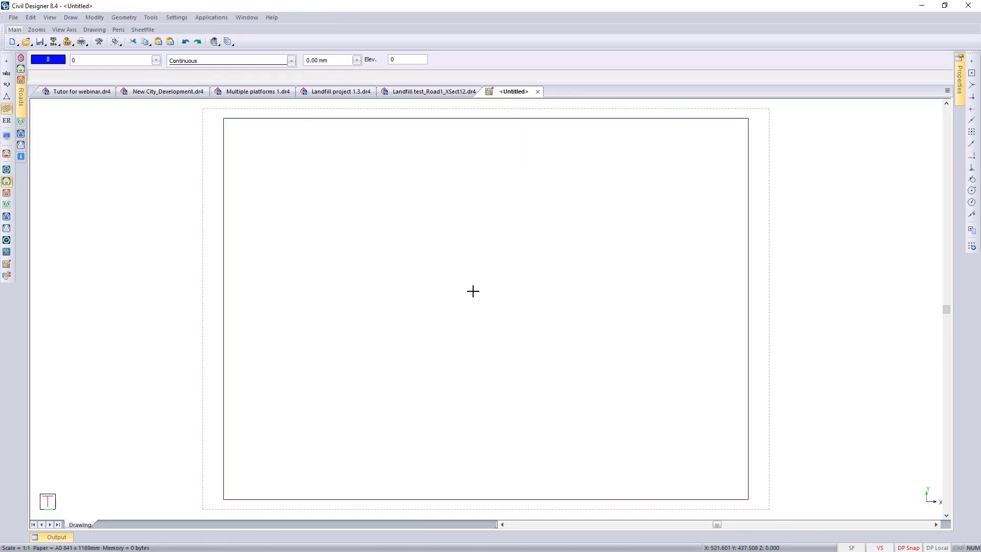
left_click(13, 17)
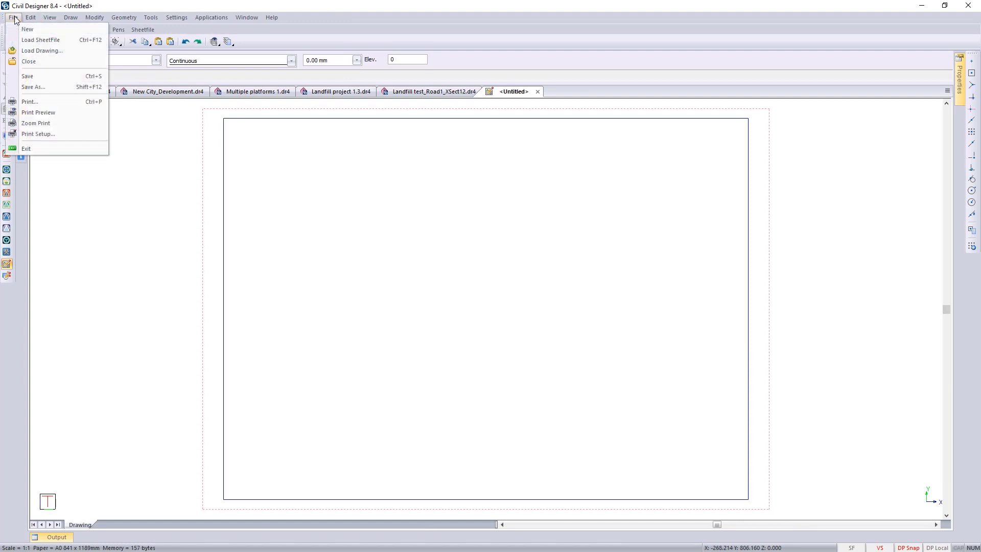
left_click(34, 42)
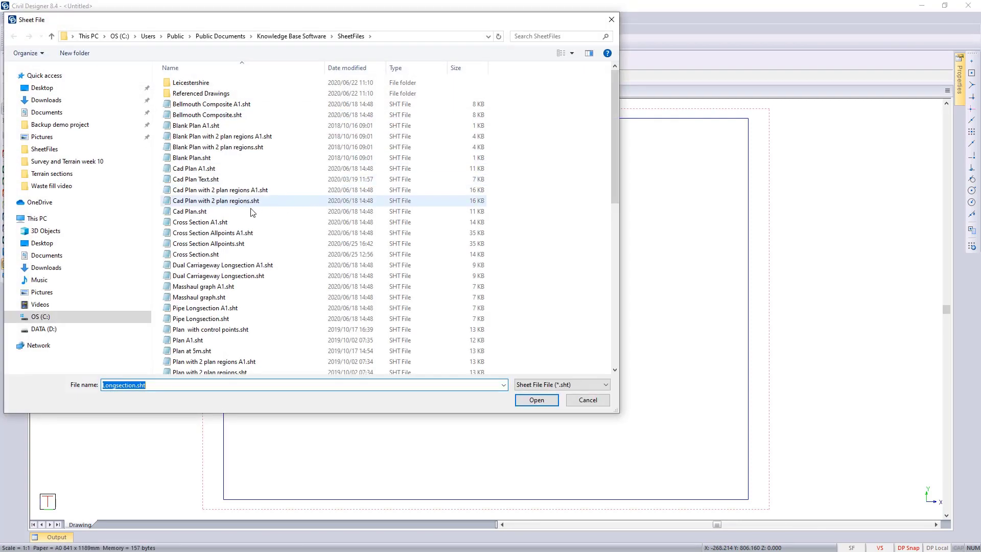
scroll(246, 276, "down", 8)
scroll(245, 276, "down", 2)
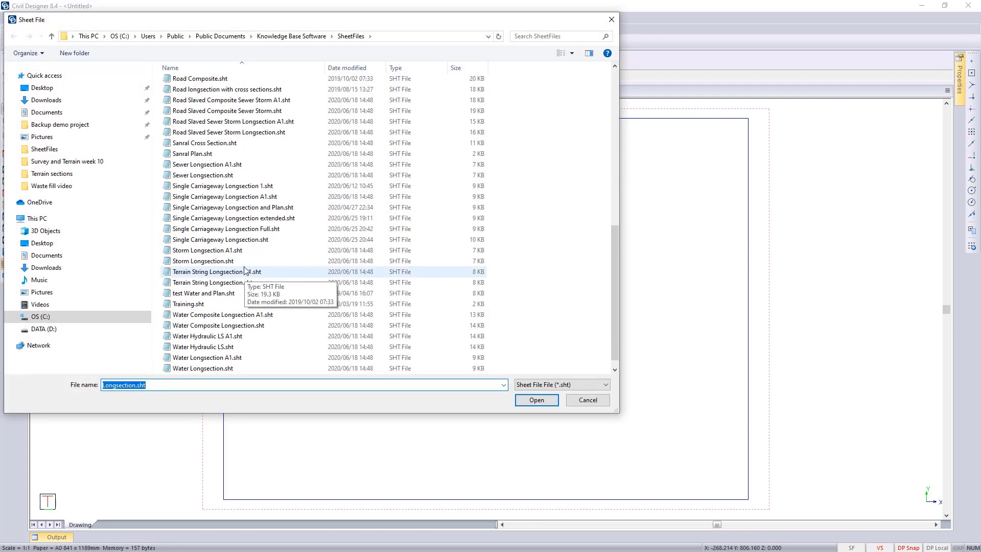
double_click(221, 240)
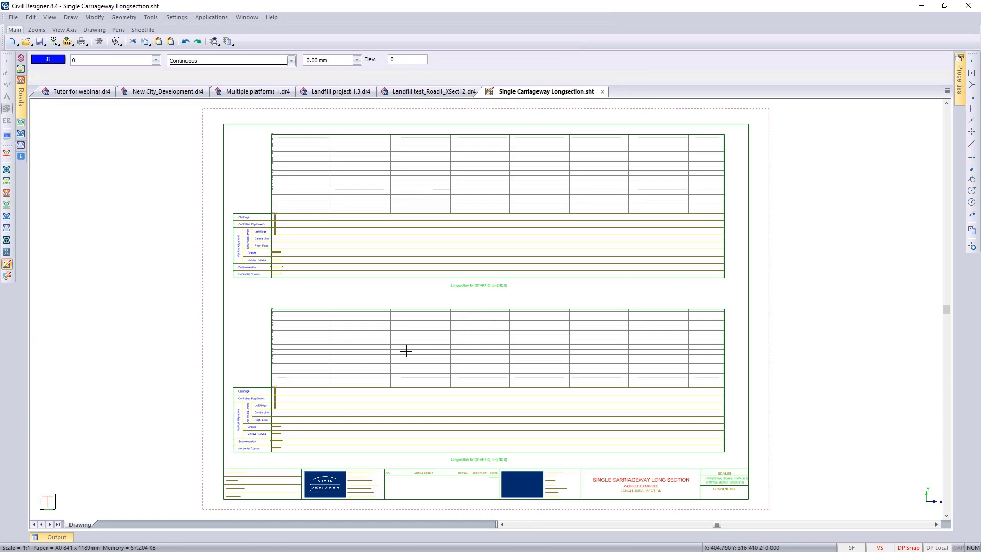
- Set the long-section vertical grid spacing to 5.0 in Sheetfile Settings
left_click(176, 16)
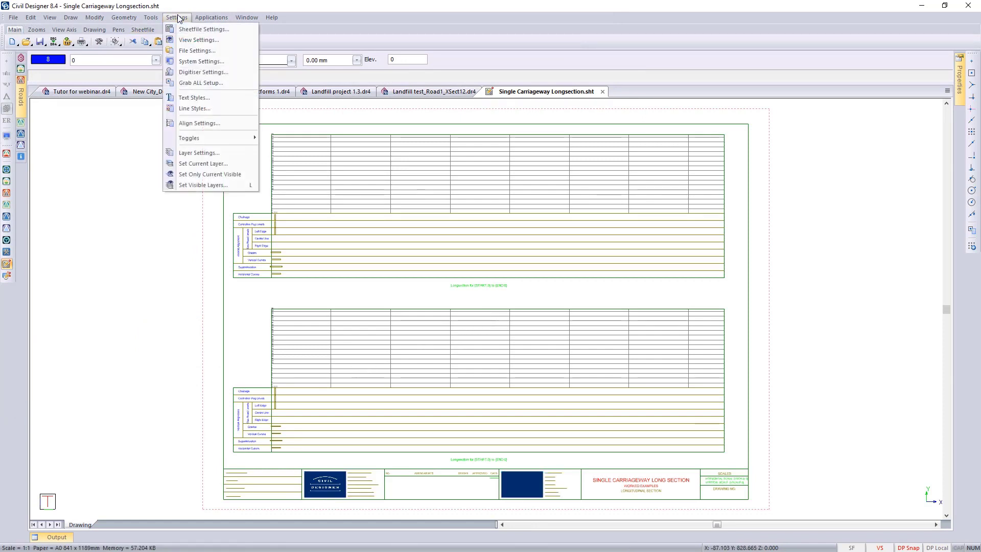
left_click(189, 32)
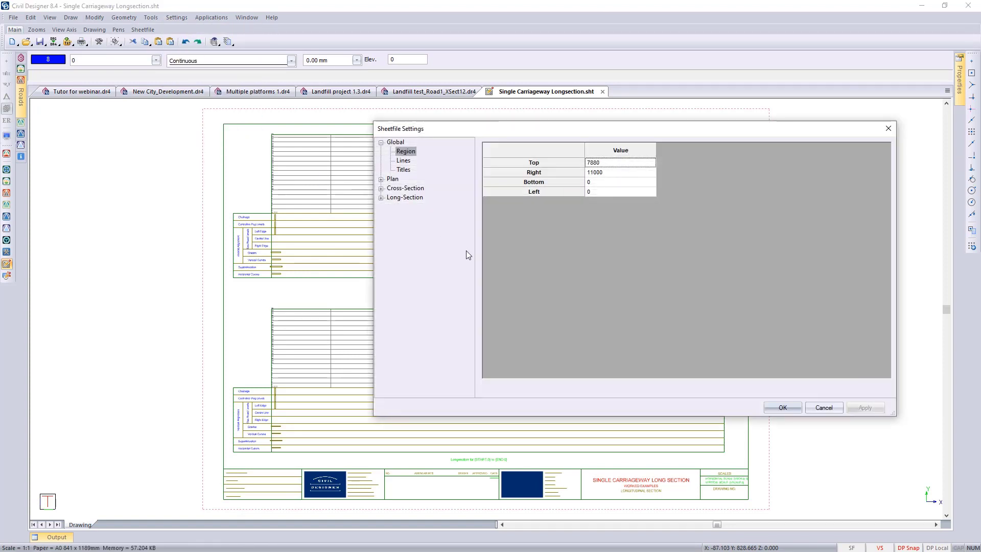
left_click(381, 198)
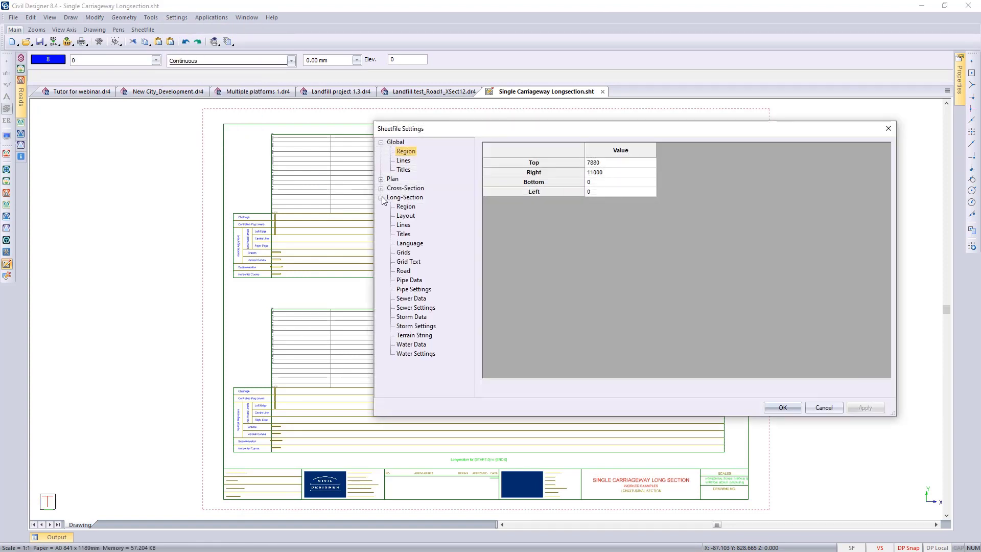
left_click(403, 253)
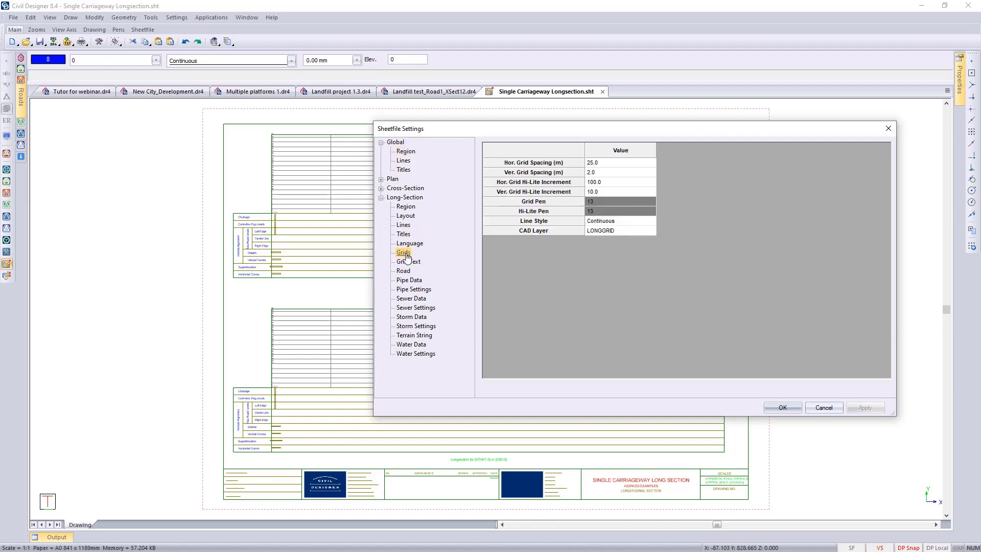
left_click(595, 175)
left_click(619, 163)
- Make road Line1 a red continuous line and apply the sheet file settings
left_click(403, 270)
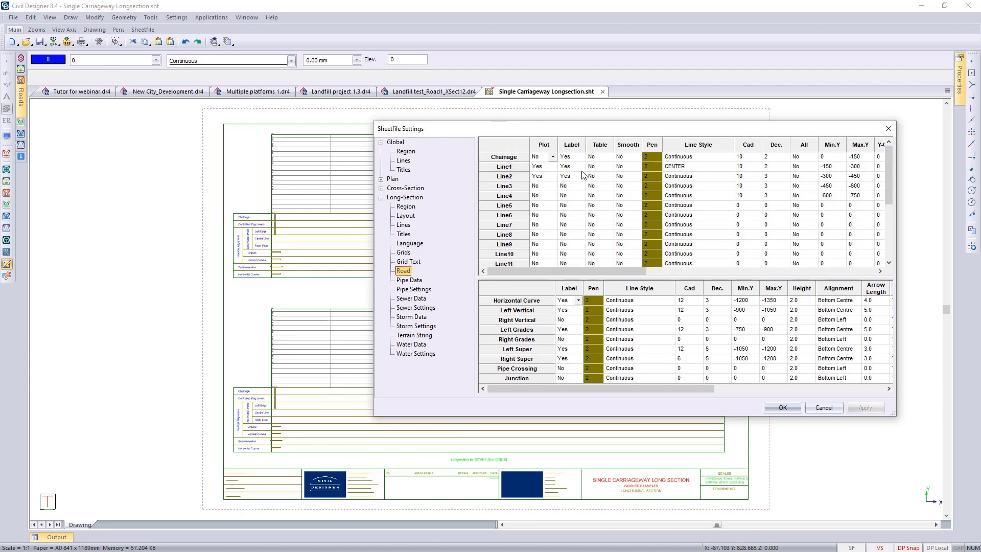
double_click(650, 165)
left_click(536, 196)
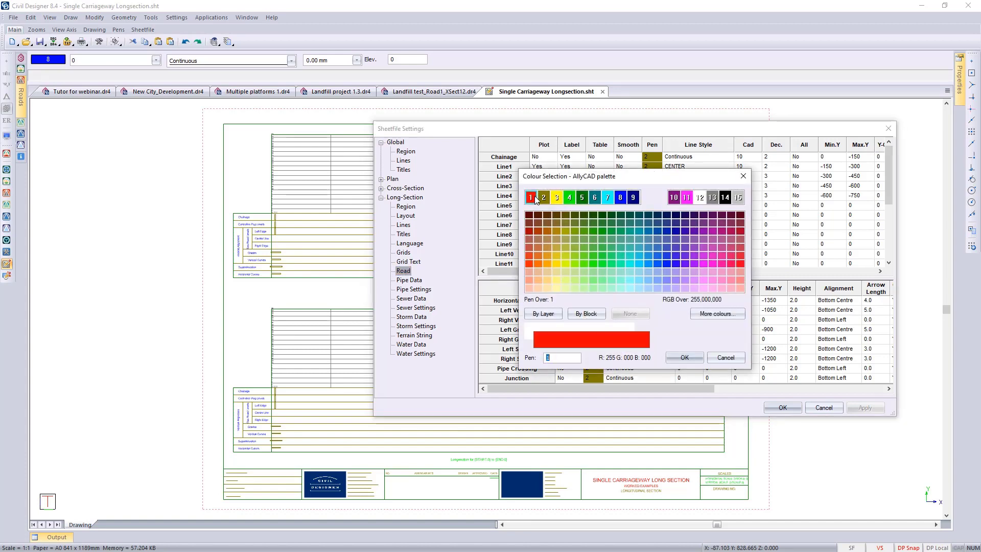
left_click(688, 357)
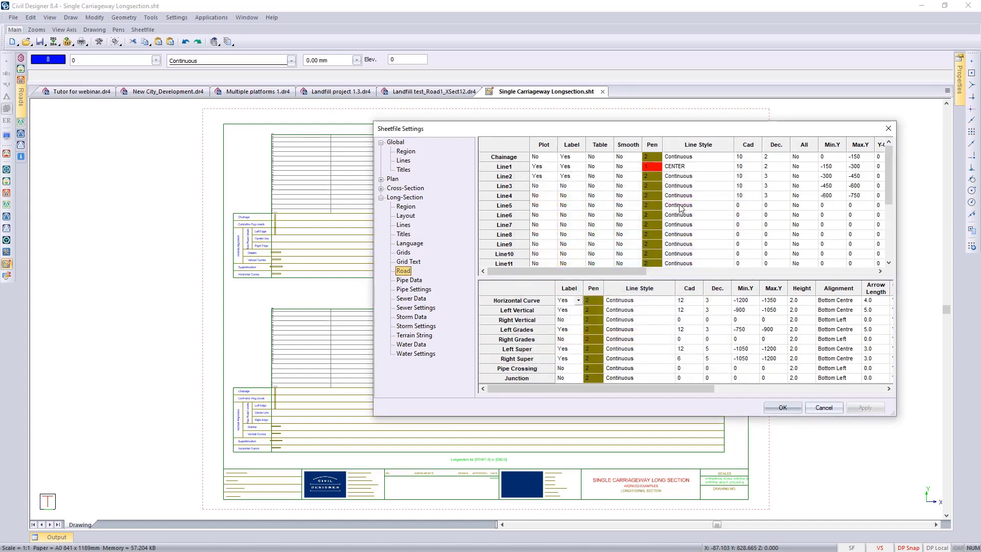
left_click(705, 167)
left_click(730, 169)
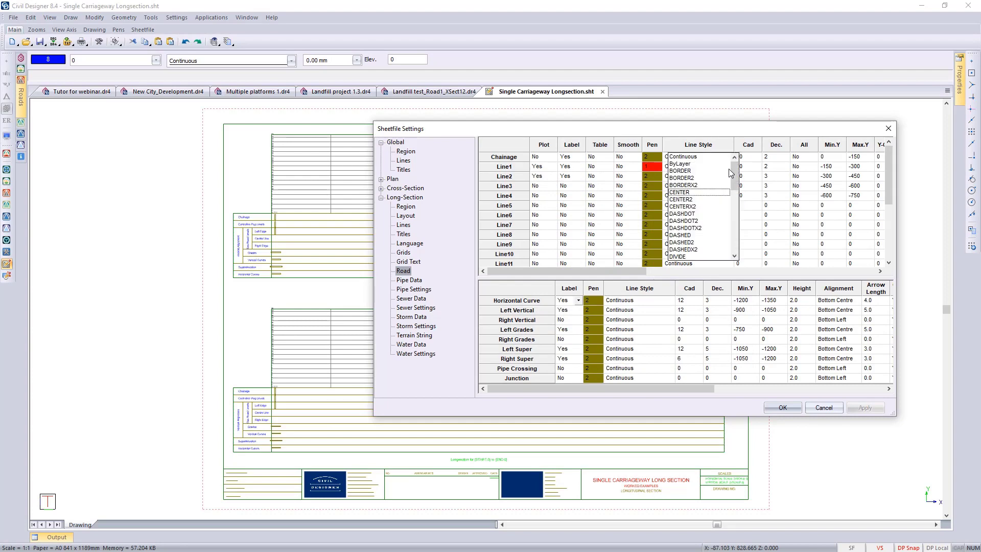
left_click(684, 156)
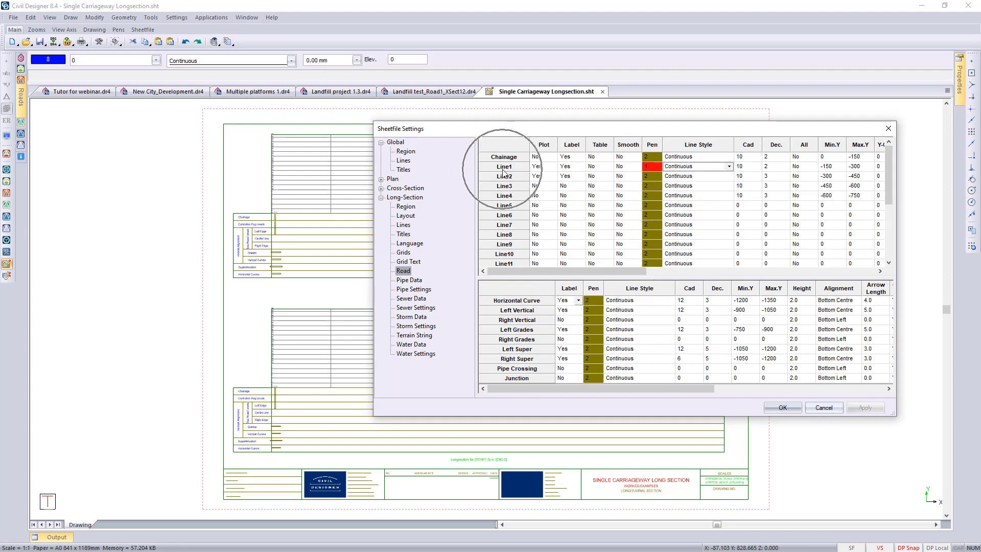
left_click(777, 405)
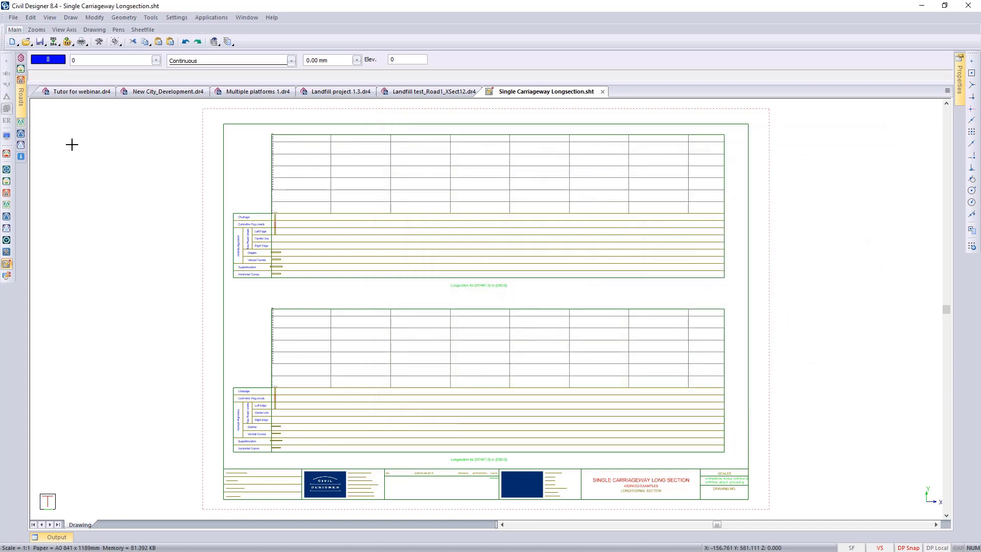
- Save the sheet file and return to the New City_Development drawing
left_click(12, 18)
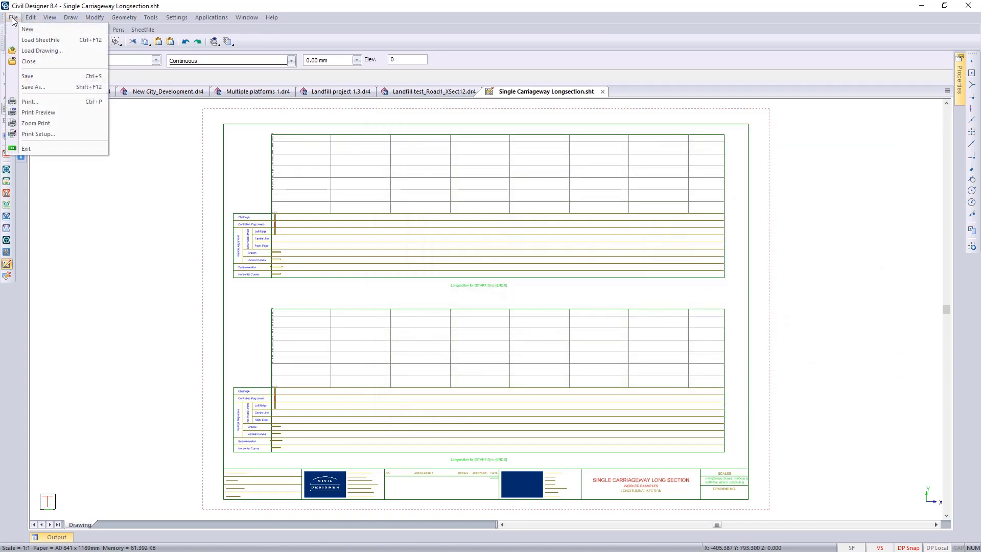
left_click(38, 77)
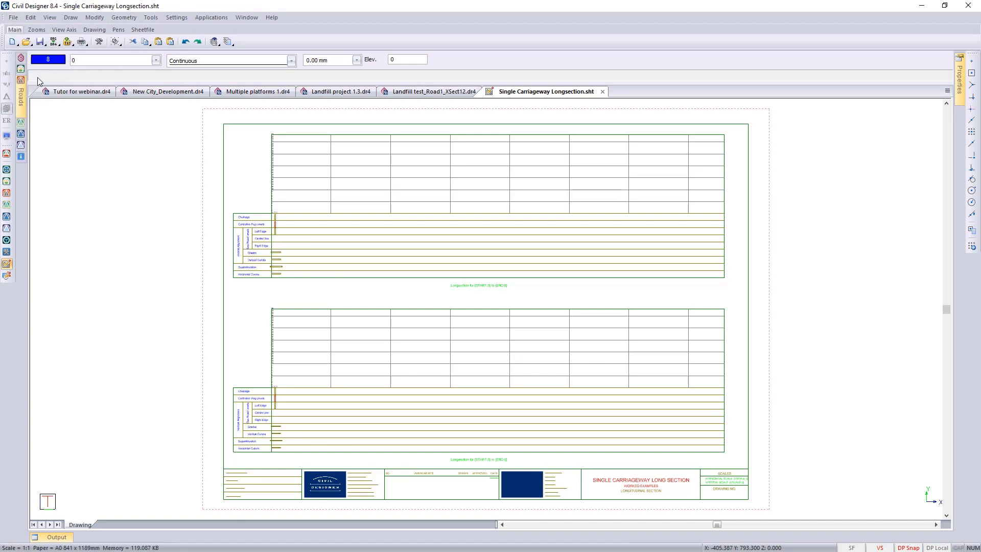
left_click(163, 95)
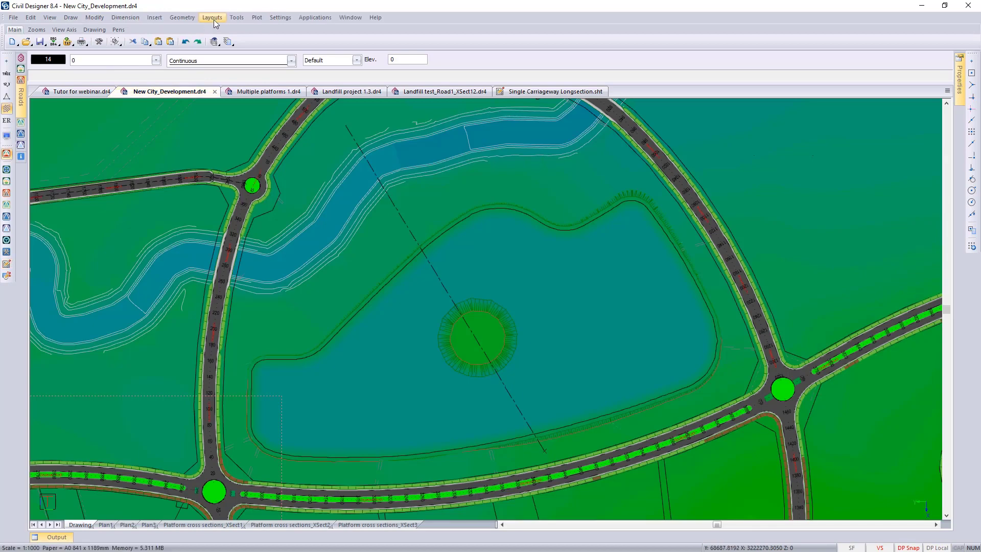
- Generate a new plot on the Single Carriageway Longsection.sht sheet, advancing to the long-section line editor
left_click(257, 18)
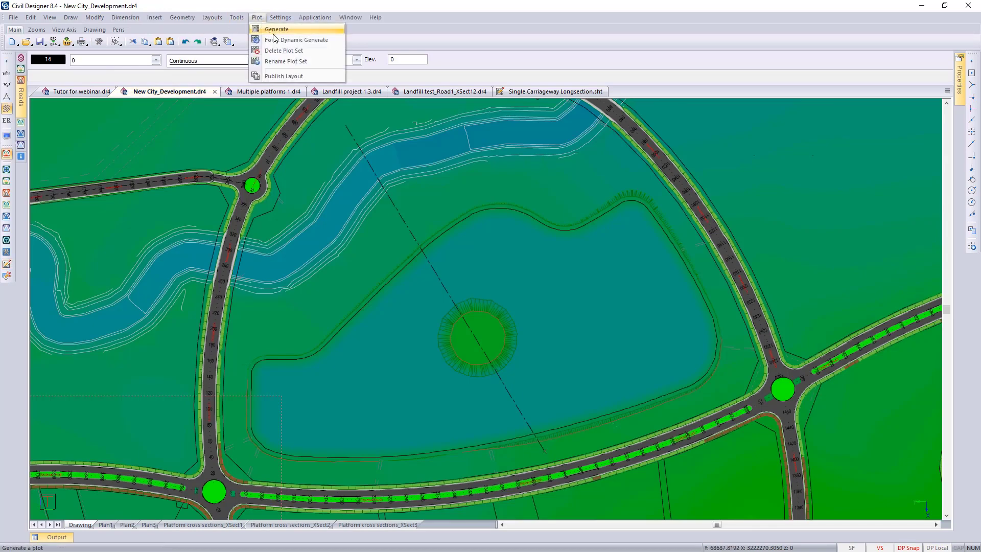
left_click(277, 29)
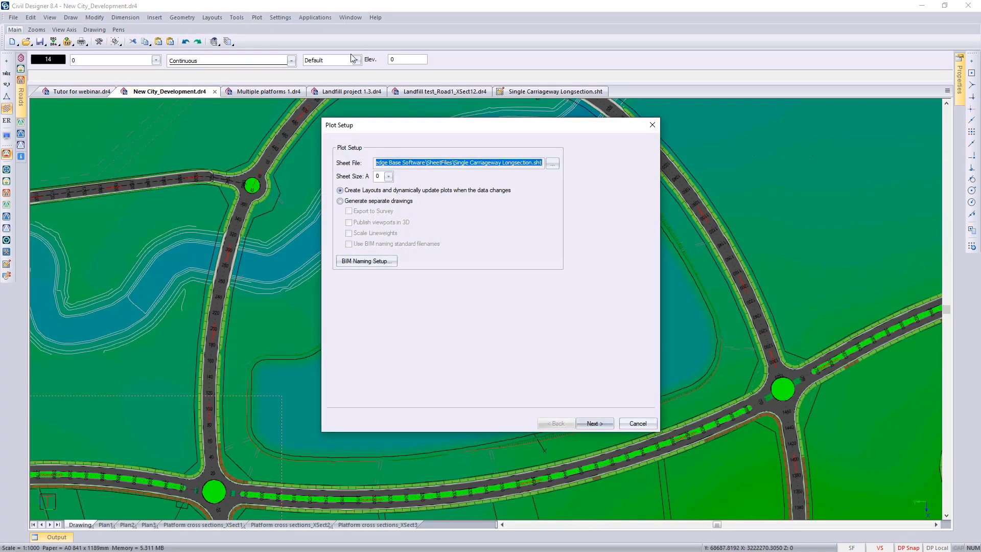
left_click(552, 163)
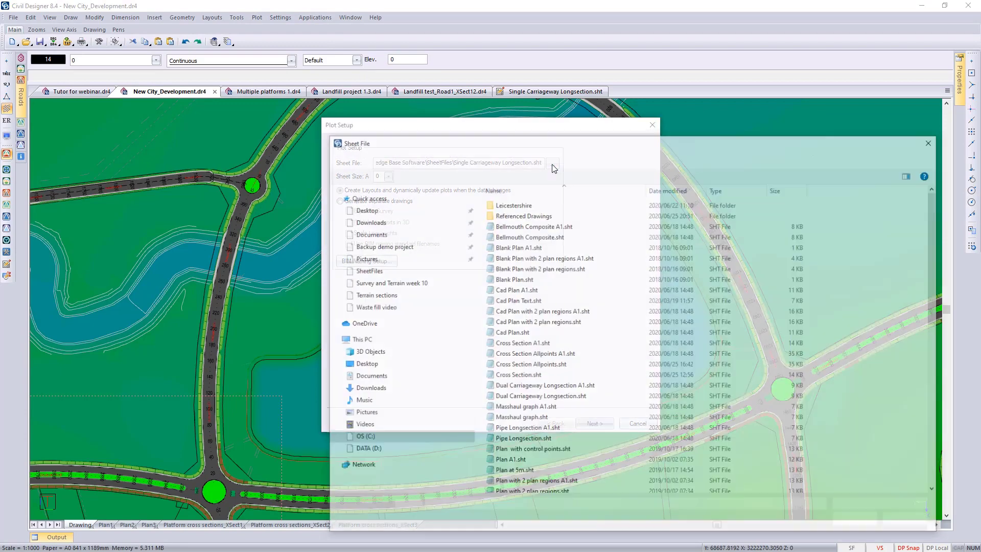
scroll(608, 406, "down", 4)
scroll(608, 406, "down", 4)
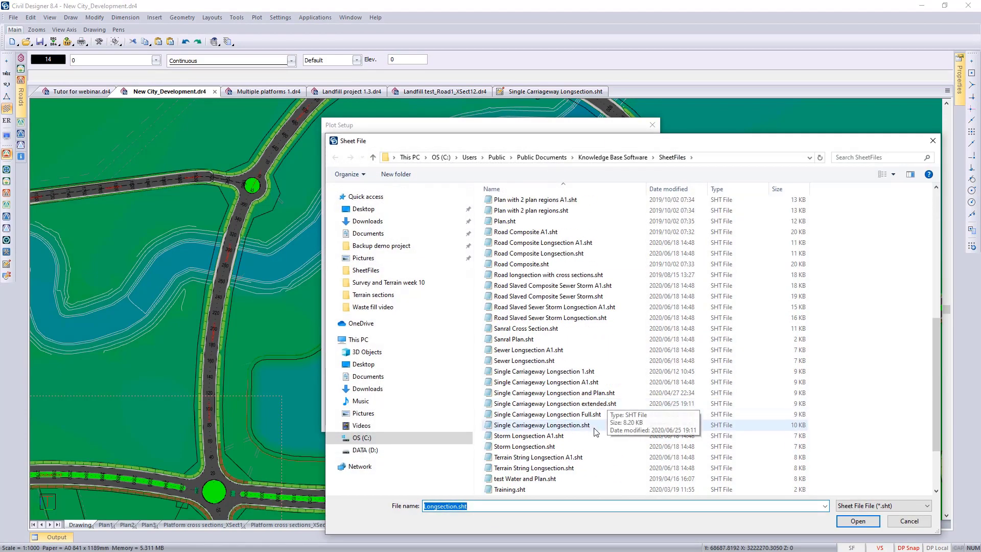
double_click(575, 424)
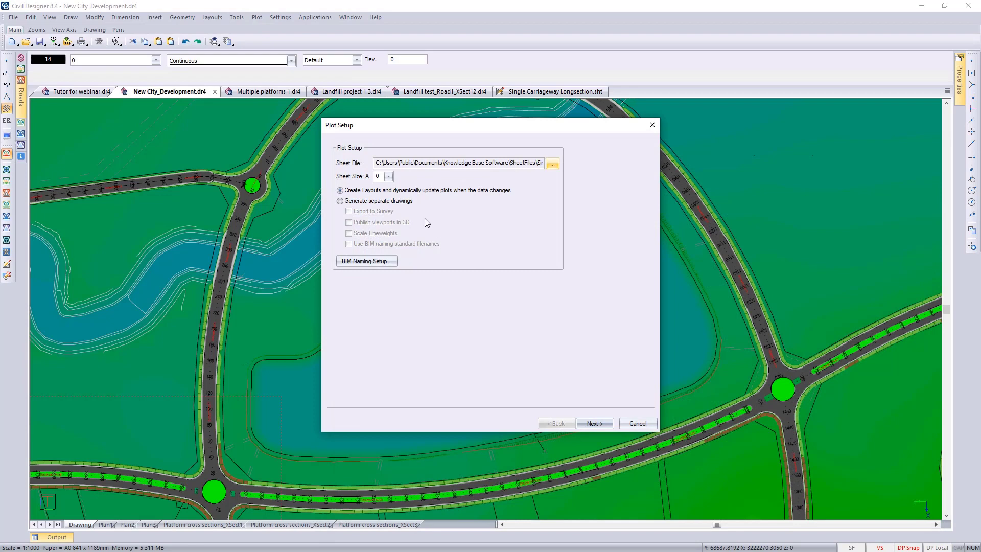
left_click(590, 424)
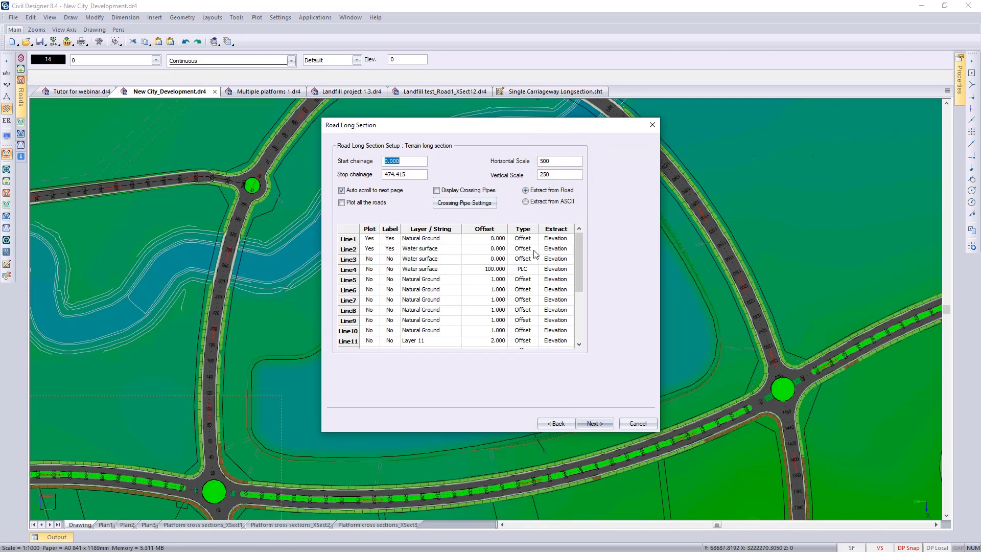
left_click(603, 424)
- Finish the Road Long Section wizard to produce the Terrain long section_LSect1 layout
left_click(603, 424)
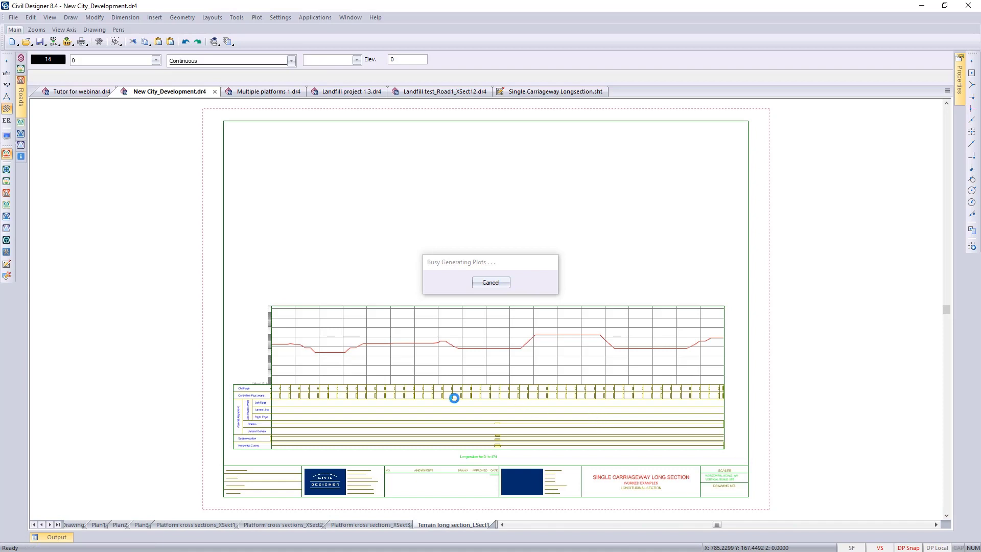